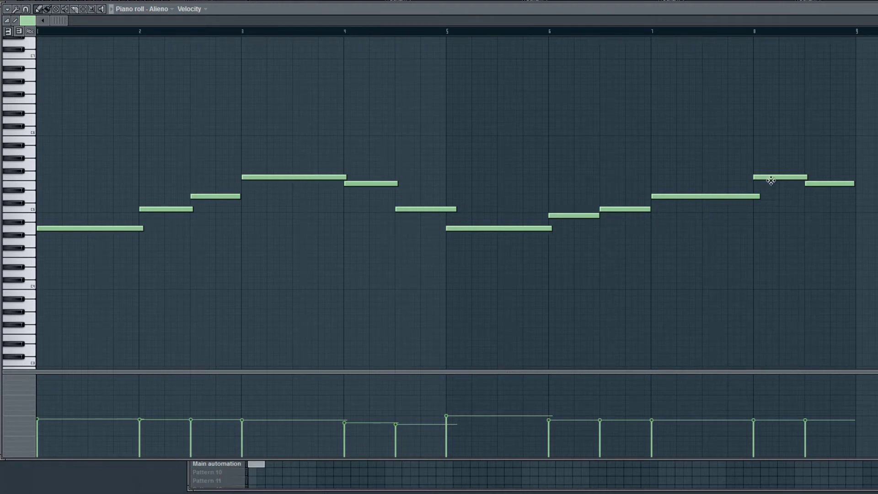
# Close the Alieno piano roll, review Pattern 3's notes in the Kontakt 4 #2 piano roll, and close it.
pyautogui.moveTo(775, 69); pyautogui.dragTo(530, 87)
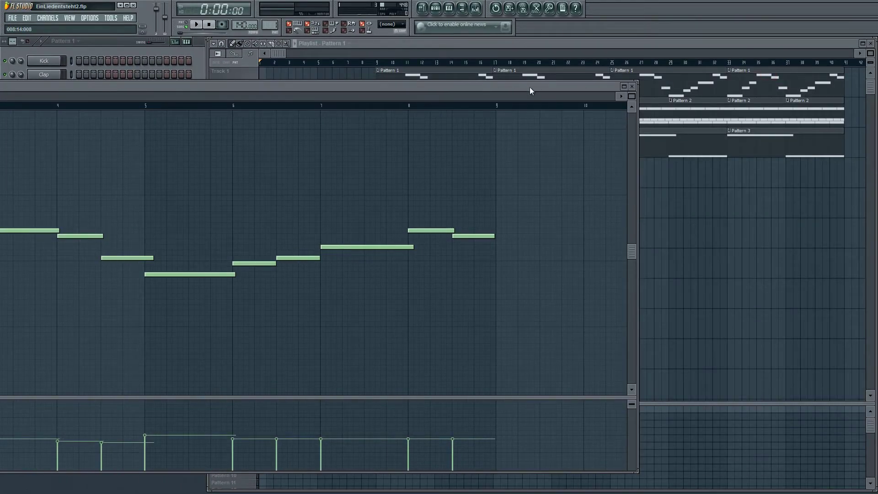
pyautogui.click(635, 87)
pyautogui.doubleClick(330, 144)
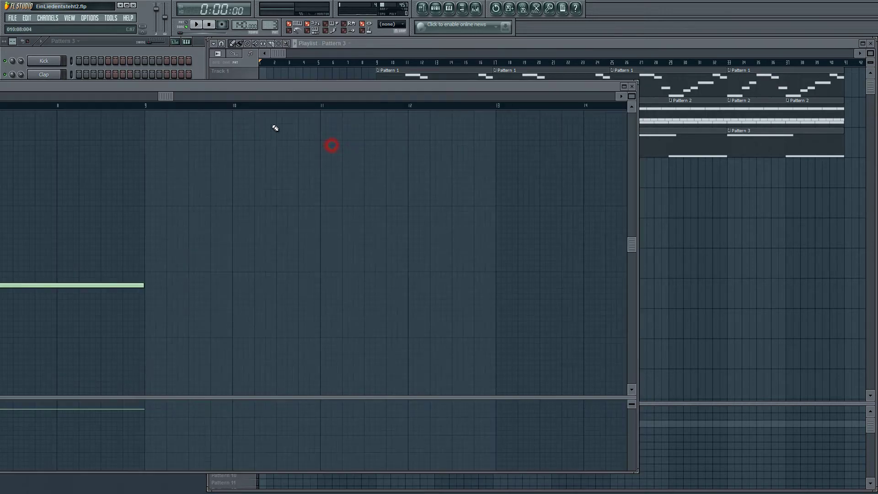
pyautogui.moveTo(282, 87); pyautogui.dragTo(594, 87)
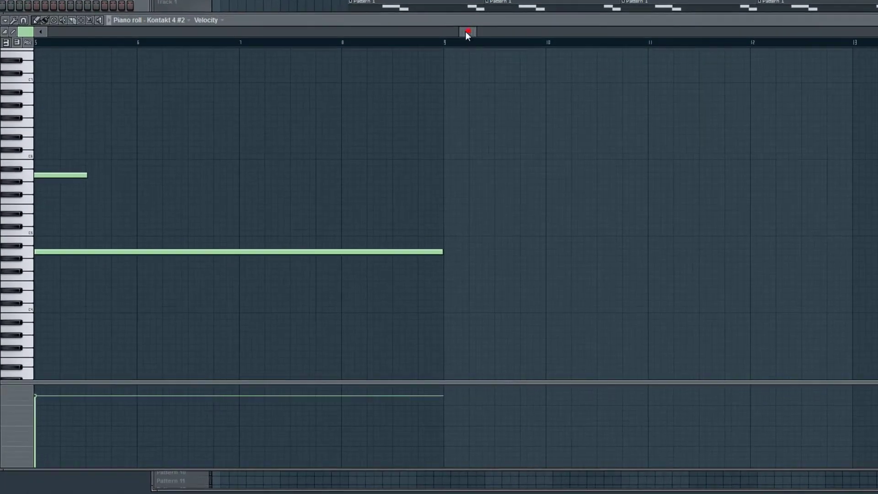
pyautogui.moveTo(465, 32); pyautogui.dragTo(57, 32)
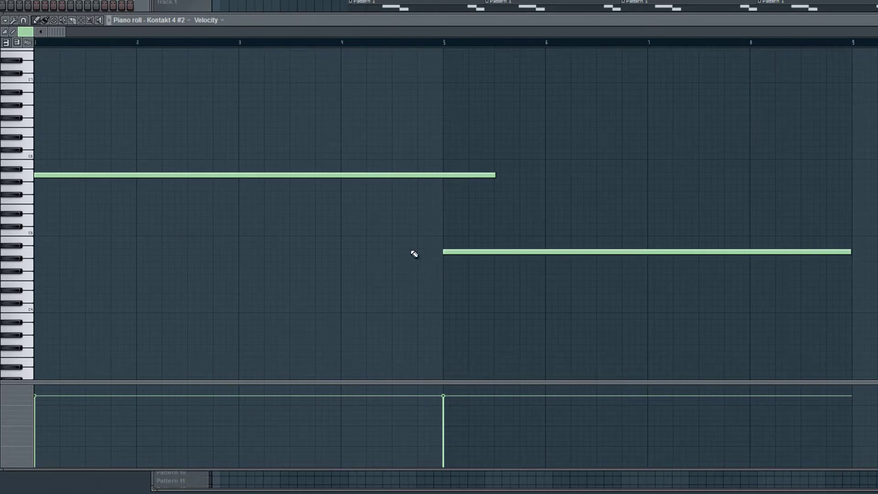
pyautogui.moveTo(605, 20); pyautogui.dragTo(314, 20)
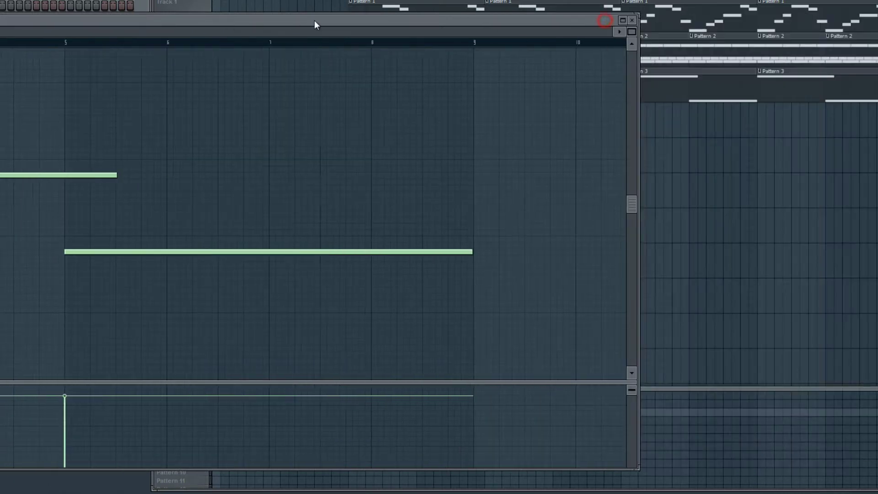
pyautogui.click(631, 20)
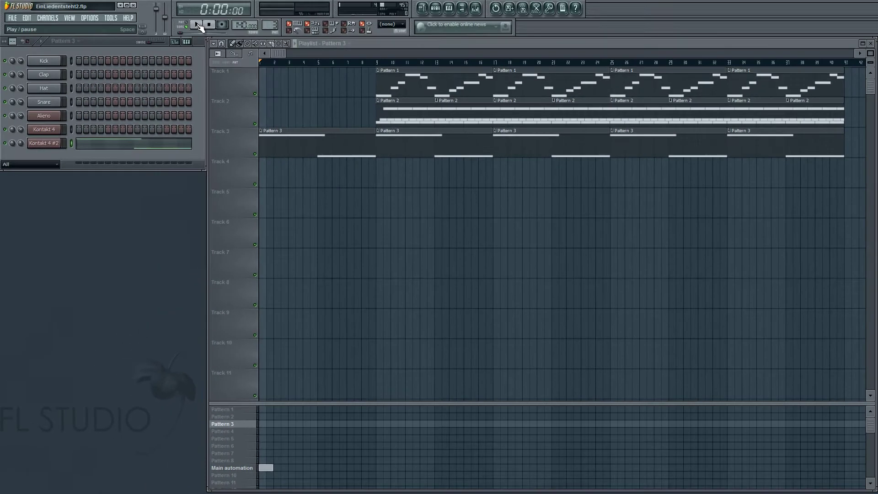
# Play the arrangement from the start, skip ahead to bar 9, and stop playback.
pyautogui.click(198, 25)
pyautogui.click(378, 64)
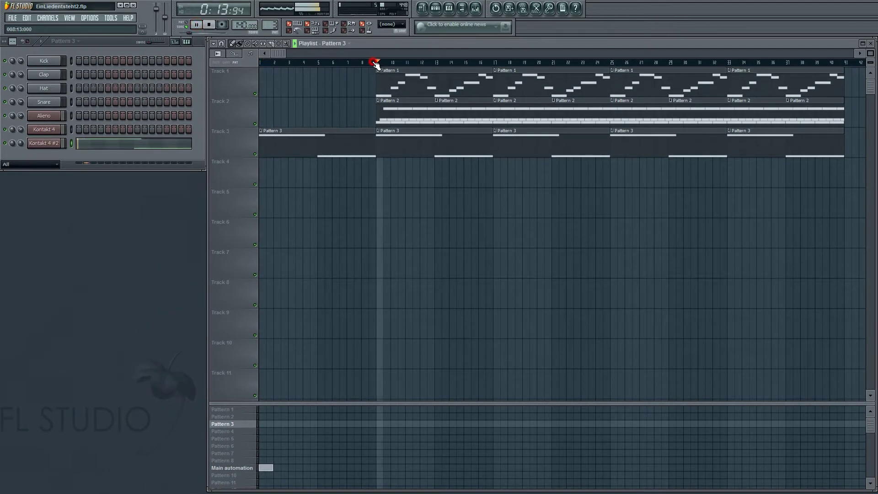
pyautogui.click(212, 26)
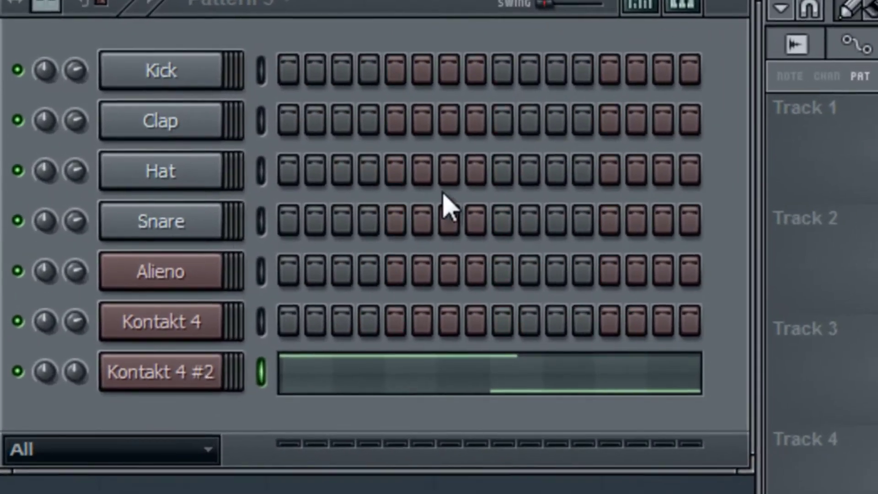
# Load the Chemical Sister preset in the Alieno synth channel.
pyautogui.click(182, 272)
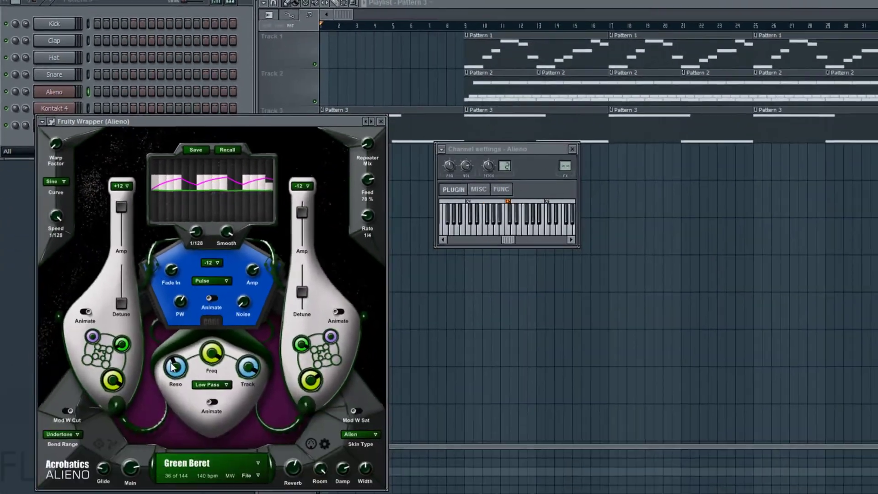
pyautogui.click(257, 462)
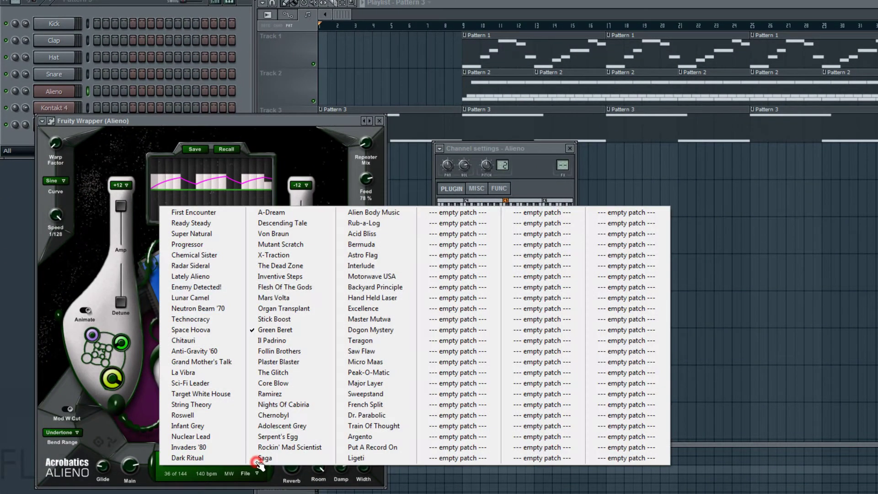
pyautogui.click(198, 255)
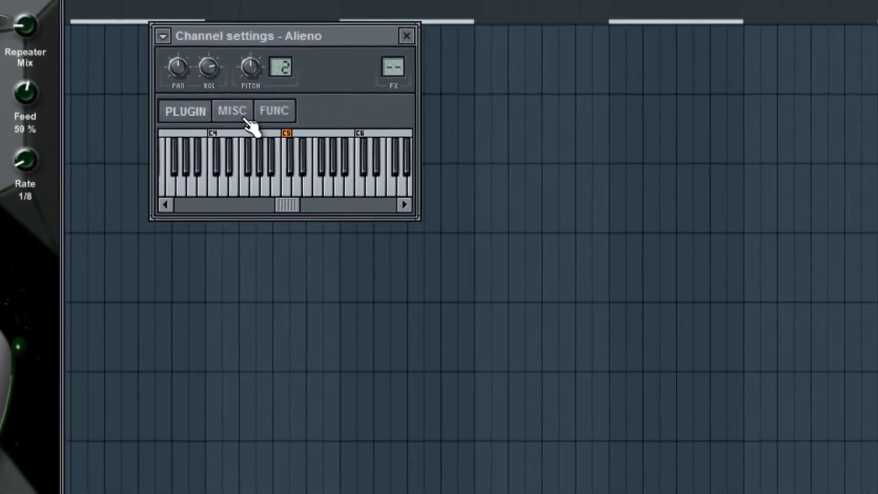
# Examine the Alieno channel's miscellaneous and function settings, and close the channel settings.
pyautogui.click(278, 132)
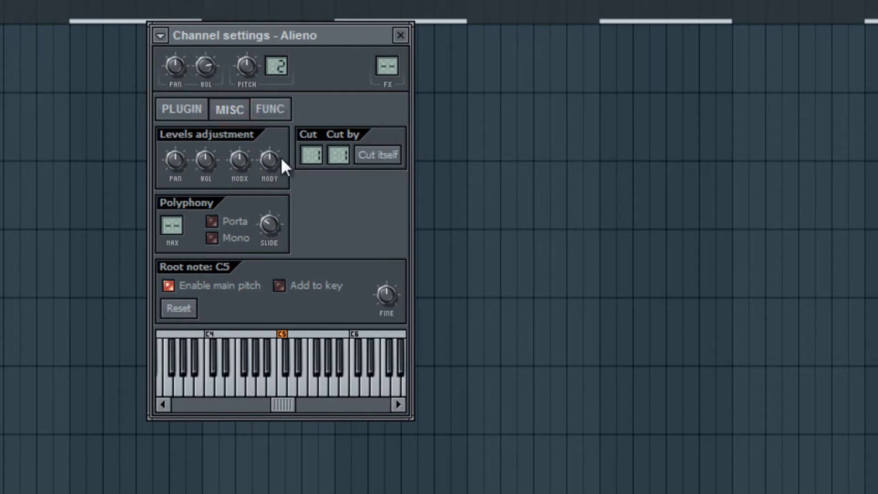
pyautogui.click(269, 109)
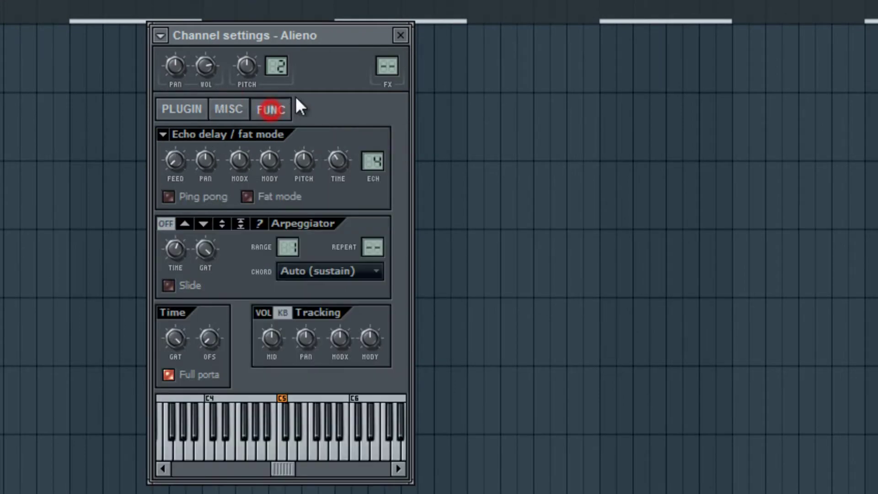
pyautogui.click(399, 35)
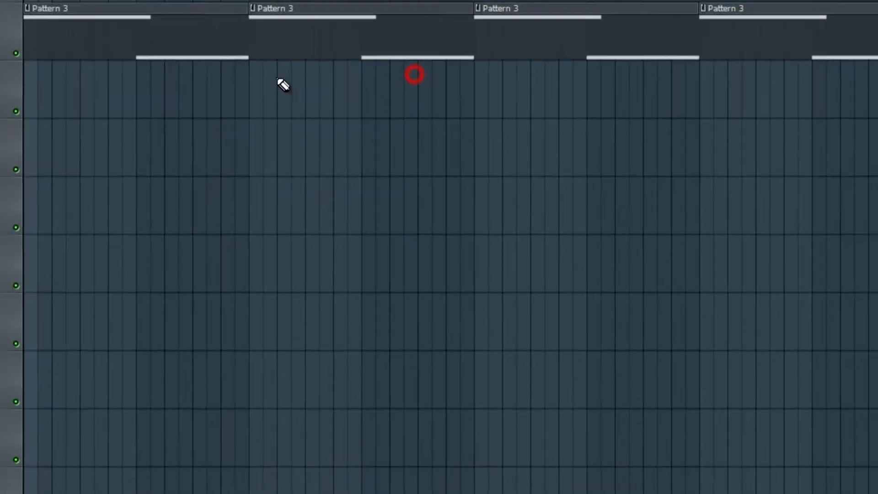
# Reopen the Alieno plugin interface, close its channel settings window, and move the synth window clear of the playlist.
pyautogui.click(45, 116)
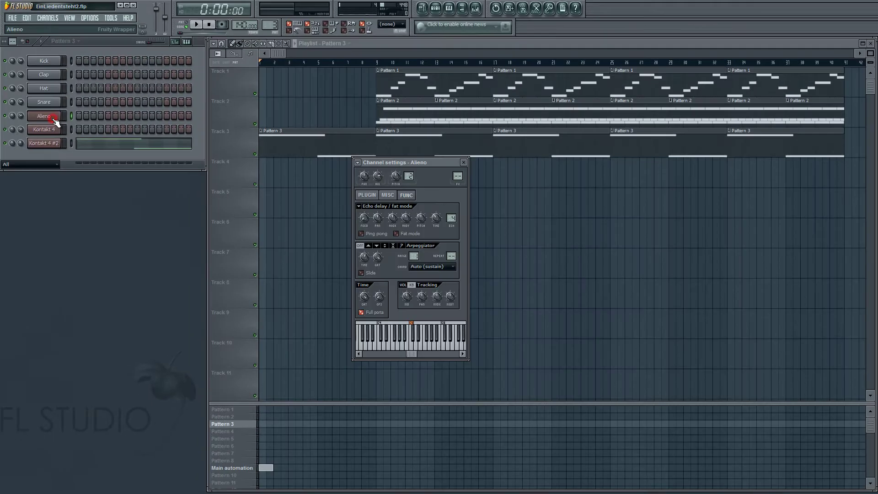
pyautogui.click(366, 195)
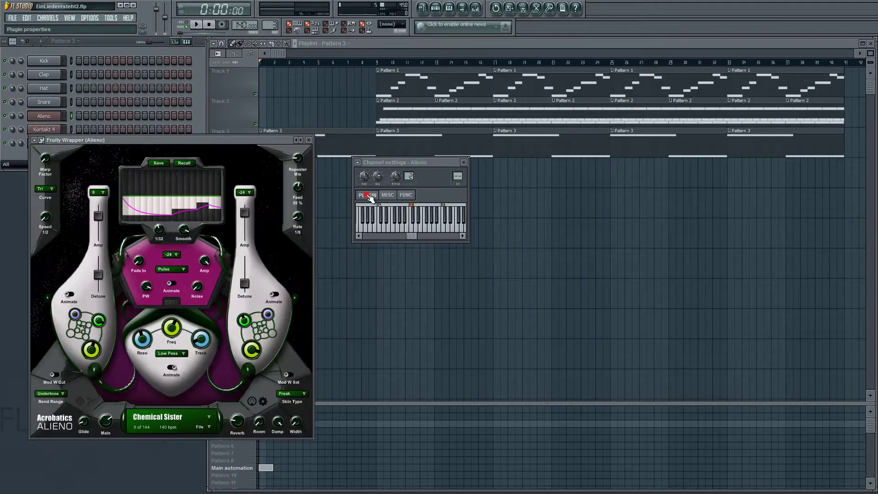
pyautogui.click(464, 163)
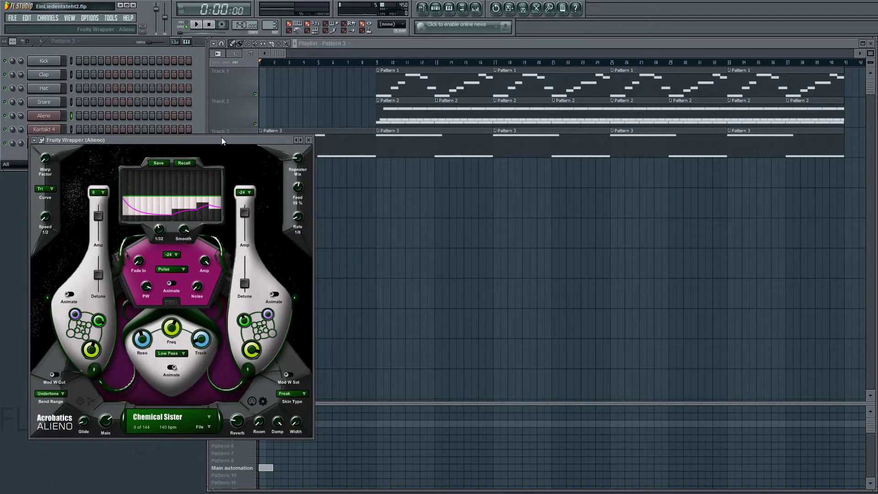
pyautogui.moveTo(221, 141); pyautogui.dragTo(171, 181)
# Audition the song with the Chemical Sister preset from the start and from bar 9, and stop playback.
pyautogui.press('space')
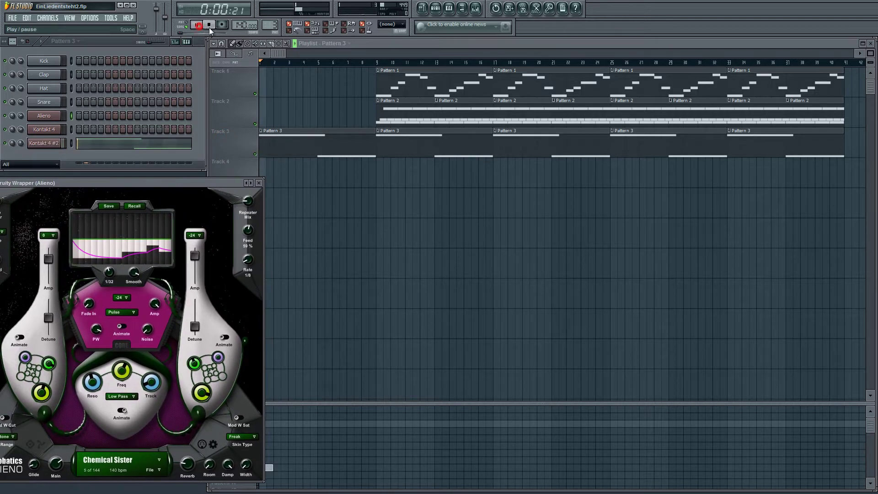
pyautogui.click(376, 63)
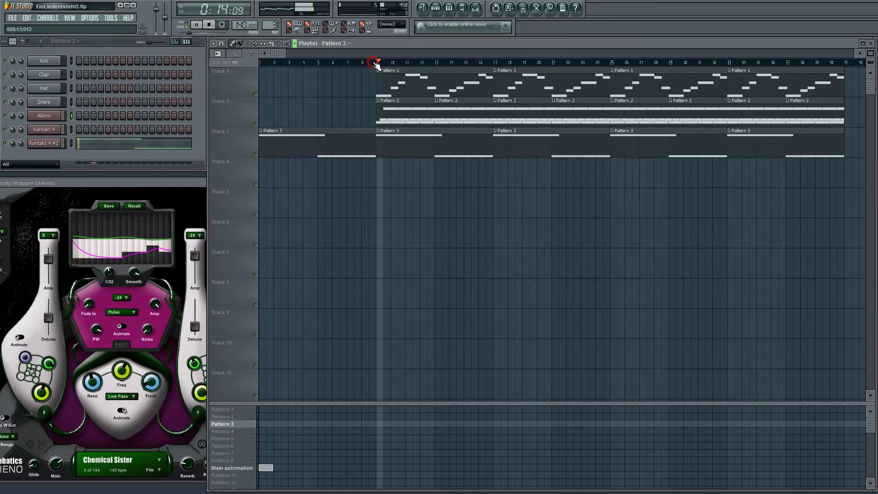
pyautogui.click(210, 26)
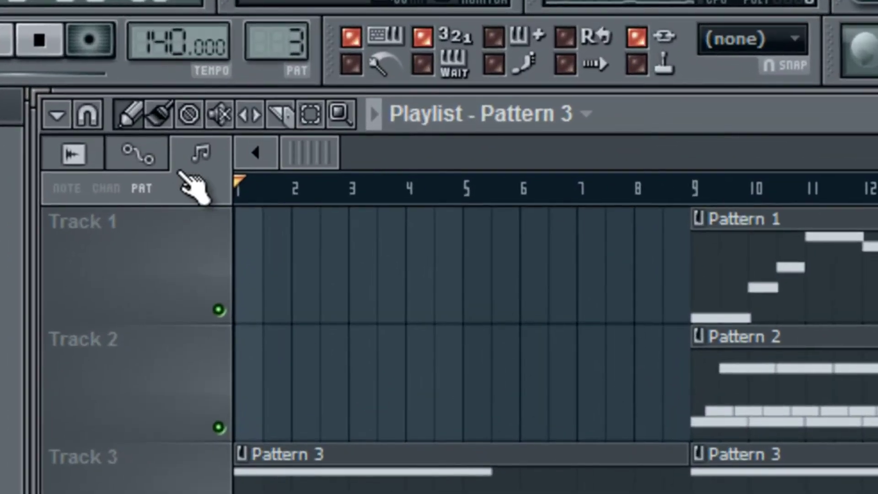
pyautogui.click(319, 121)
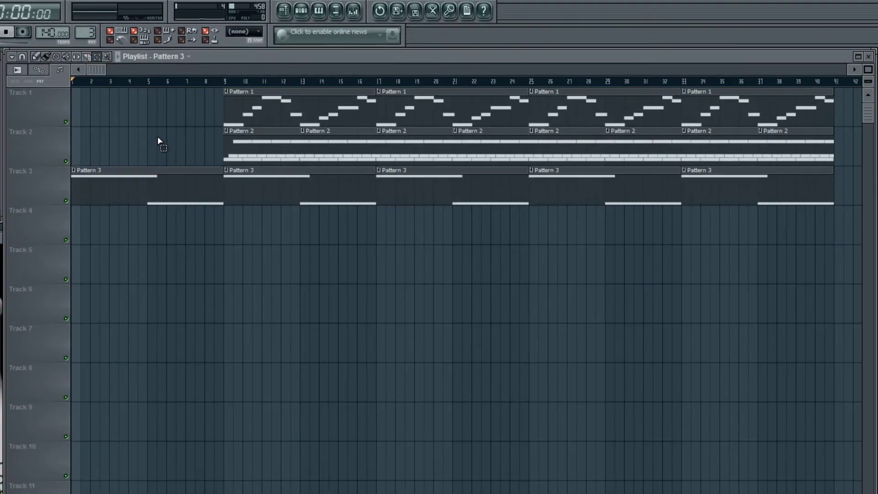
pyautogui.moveTo(98, 142); pyautogui.dragTo(834, 201)
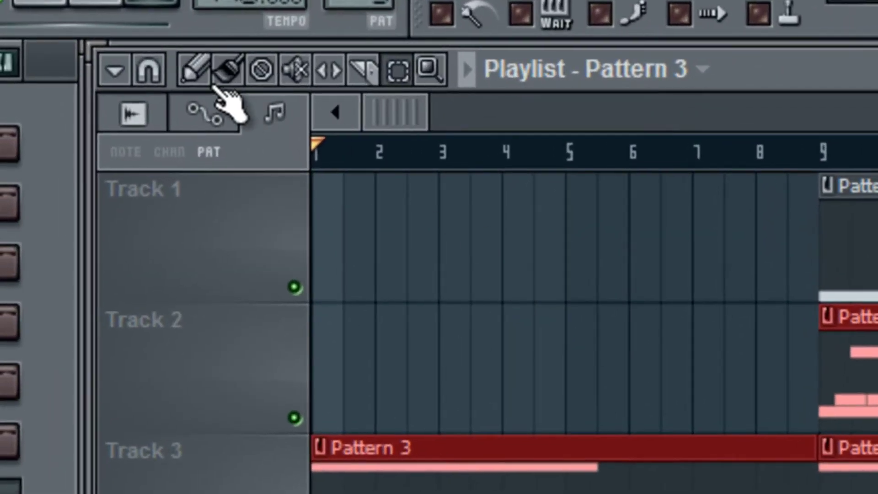
pyautogui.click(201, 69)
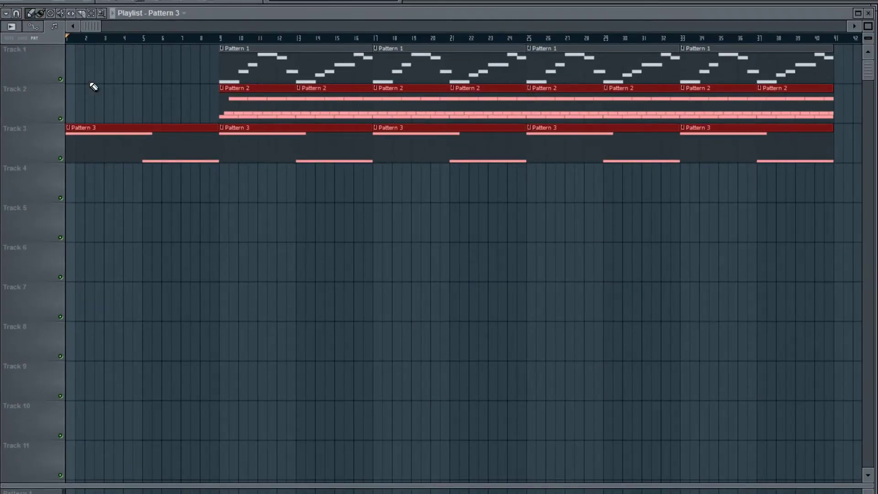
# Move all Pattern 3 clips from Track 3 to Track 4, and make Pattern 2 the current pattern.
pyautogui.click(91, 13)
pyautogui.moveTo(102, 182); pyautogui.dragTo(731, 156)
pyautogui.click(31, 13)
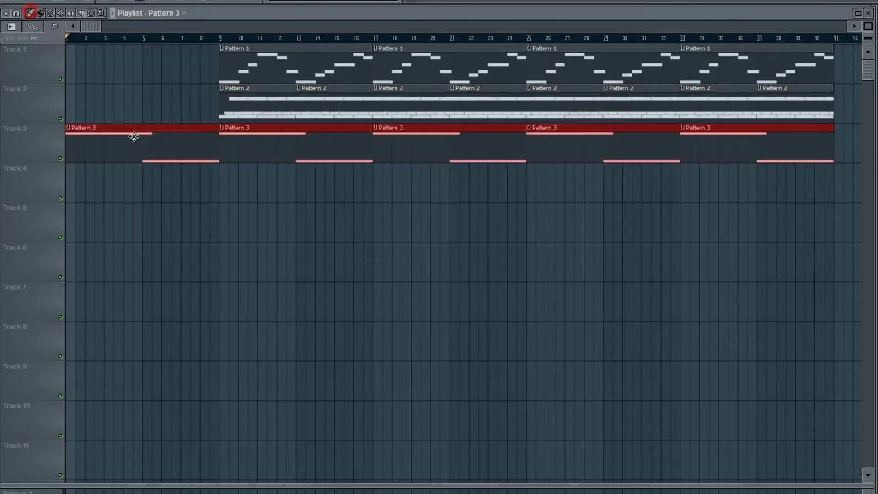
pyautogui.moveTo(137, 129); pyautogui.dragTo(133, 180)
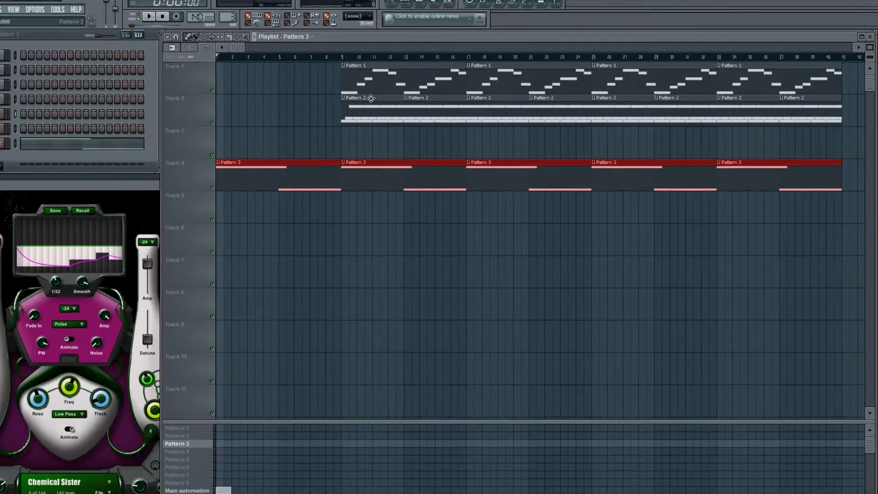
pyautogui.click(115, 108)
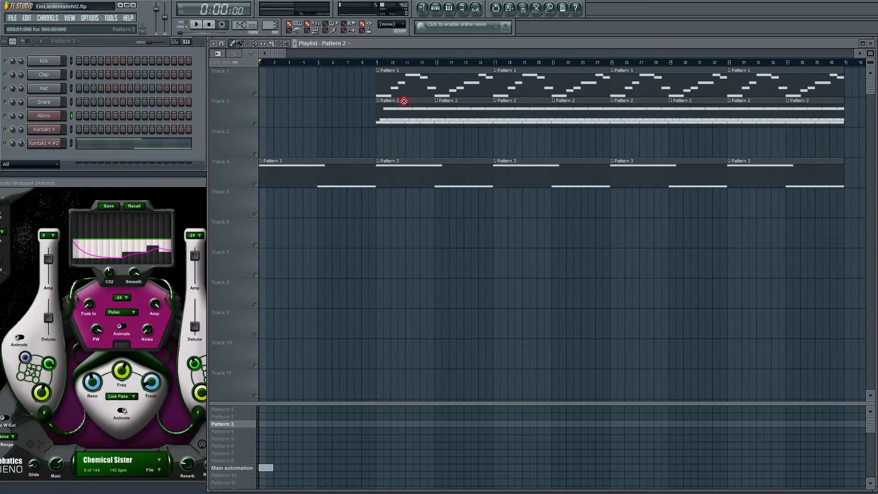
# Try to replace the timed-out demo instrument in Kontakt 4 by reloading Elements 007 909 Outside Space Wet-FX.nki.
pyautogui.click(49, 131)
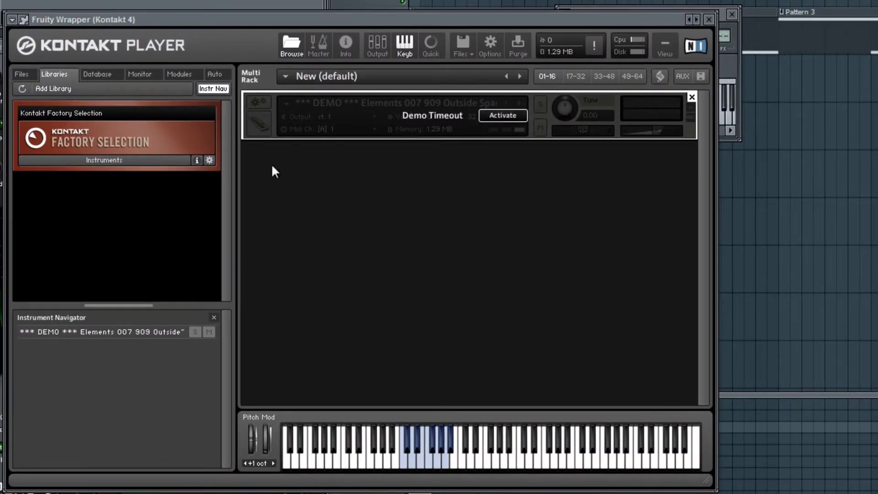
pyautogui.click(691, 97)
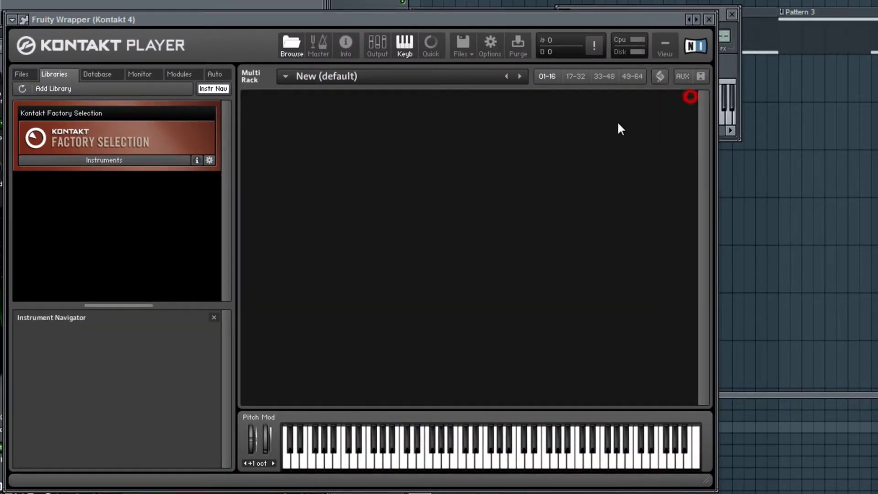
pyautogui.click(153, 160)
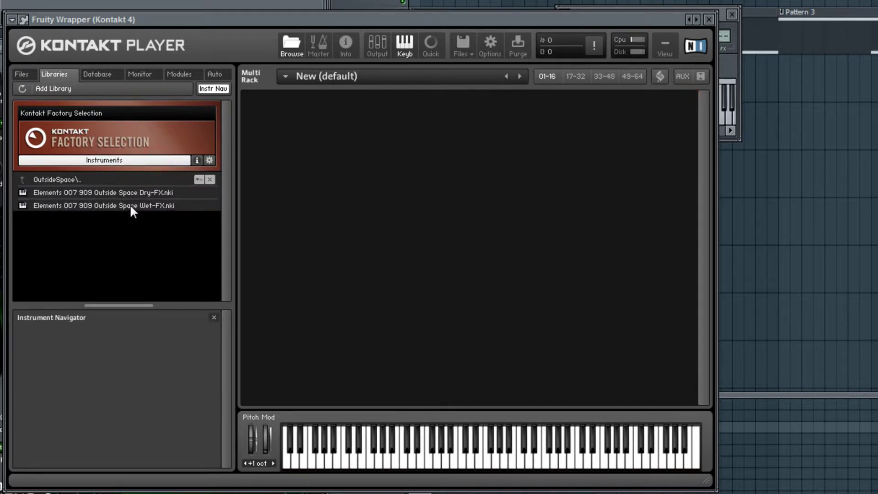
pyautogui.doubleClick(132, 205)
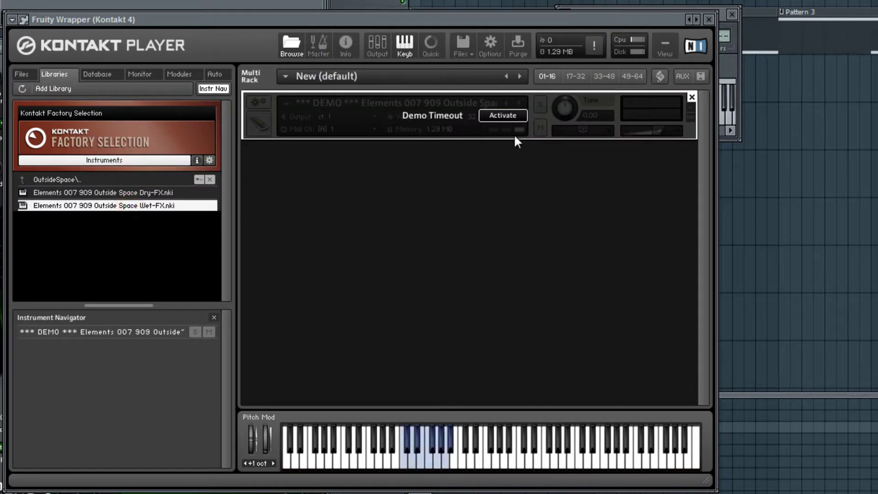
pyautogui.click(691, 98)
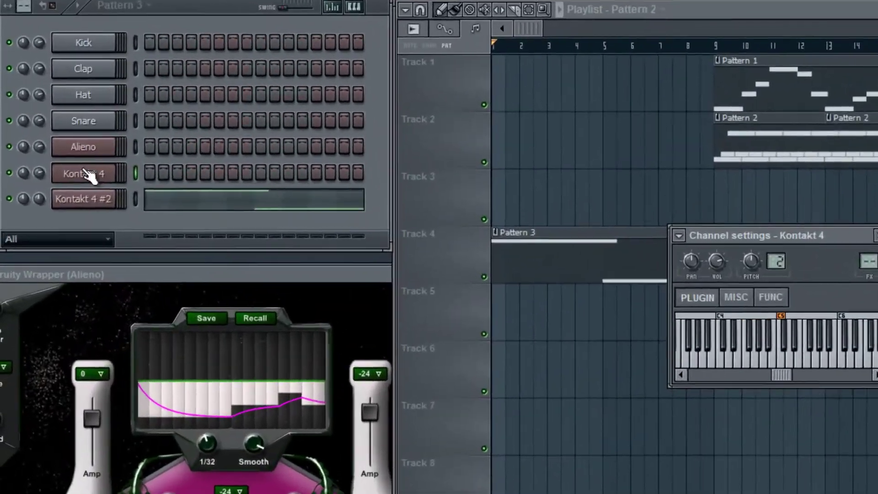
# Replace the Kontakt 4 channel's generator with a fresh Kontakt 4 plugin chosen from the full plugin list.
pyautogui.rightClick(62, 137)
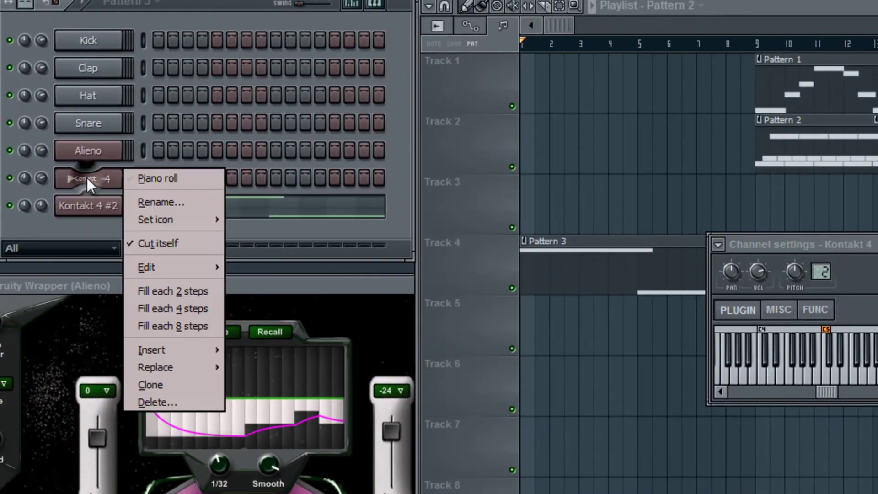
pyautogui.moveTo(205, 366)
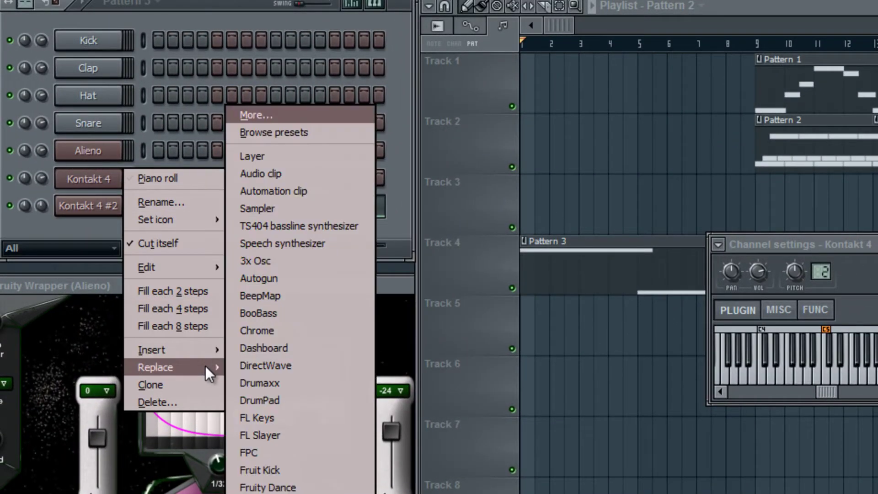
pyautogui.click(188, 15)
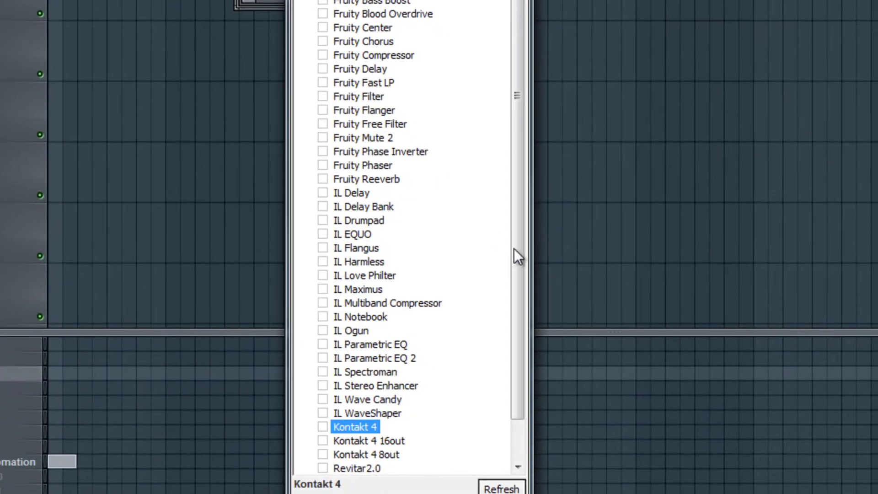
pyautogui.click(373, 426)
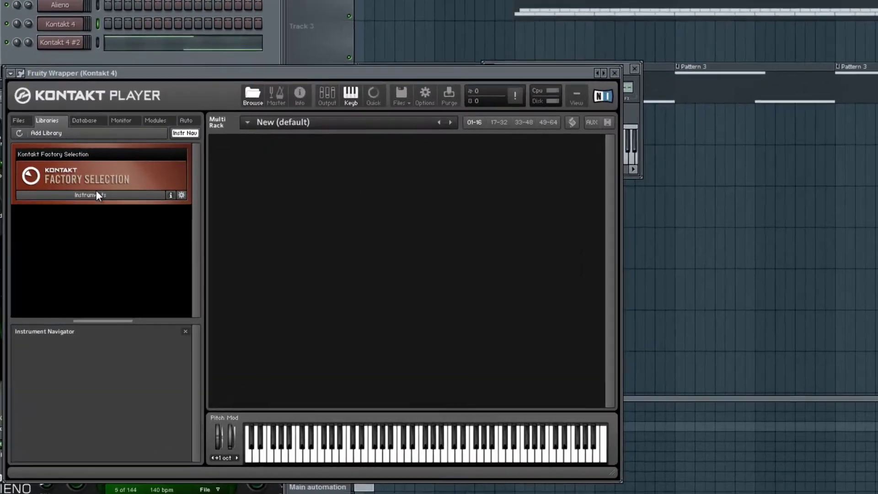
# Load Elements 007 909 Outside Space Wet-FX.nki into the fresh Kontakt 4 instance and close the plugin and channel settings windows.
pyautogui.click(68, 254)
pyautogui.doubleClick(129, 204)
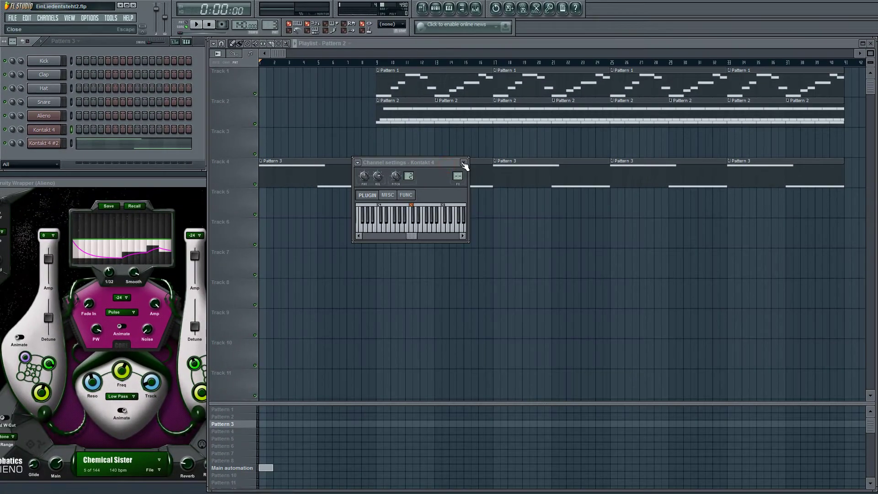
pyautogui.click(461, 163)
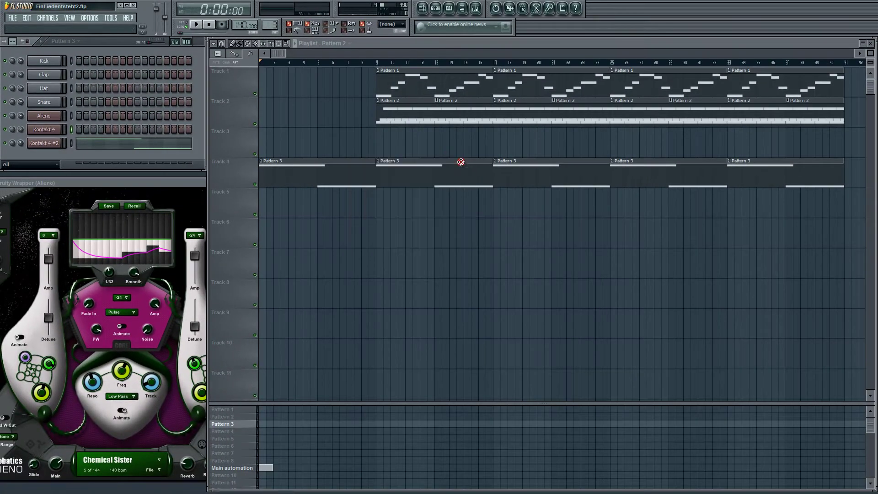
pyautogui.click(55, 132)
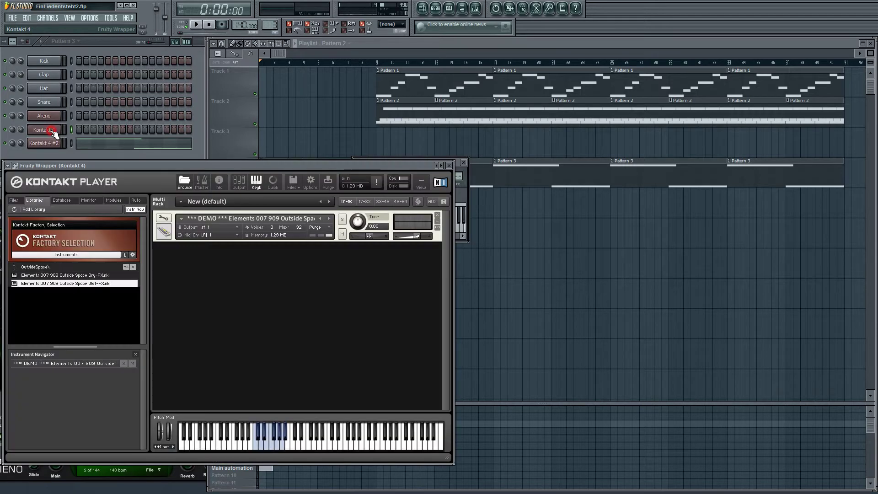
pyautogui.click(54, 132)
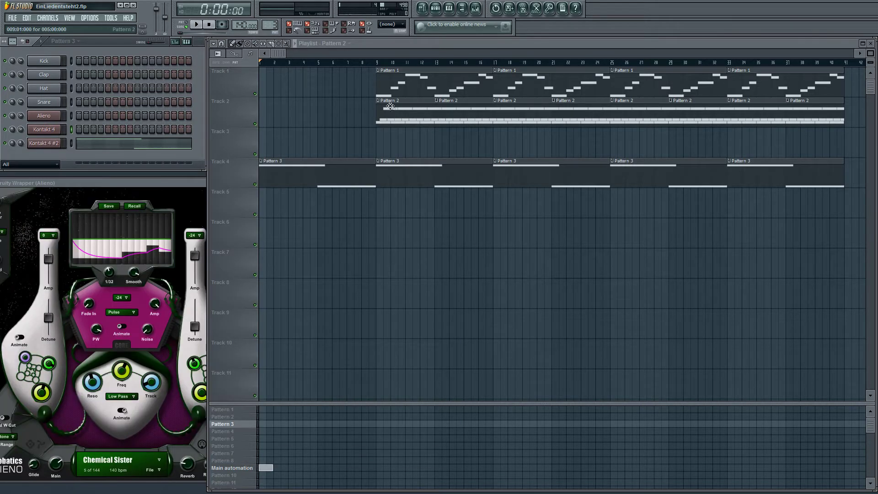
# With Pattern 2 current, create a channel volume automation clip for Kontakt 4 and make it span bars 9 to 41 on Track 3.
pyautogui.click(230, 418)
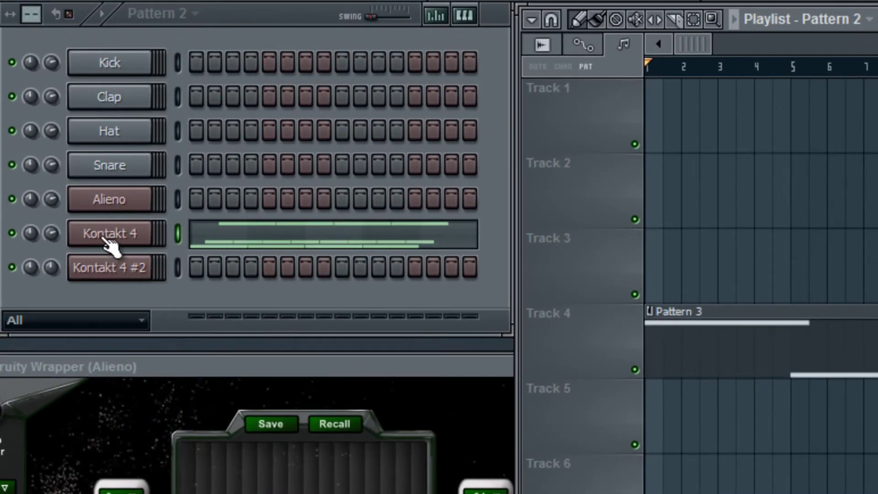
pyautogui.rightClick(52, 235)
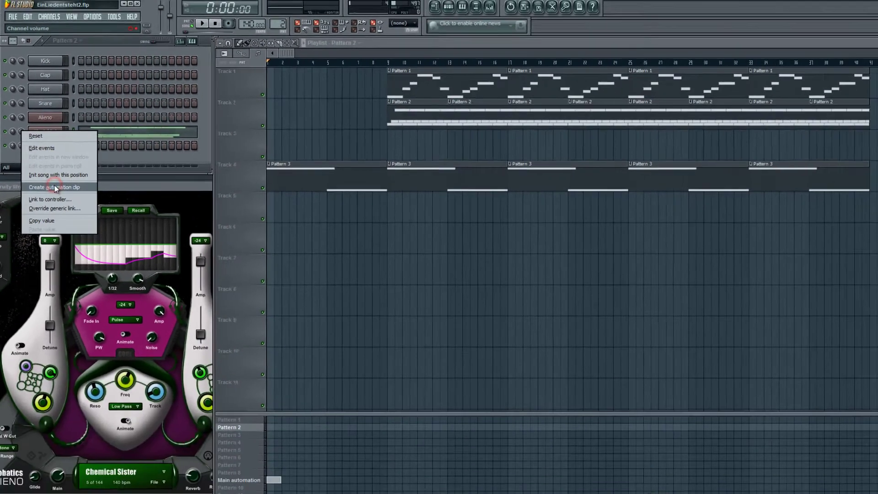
pyautogui.click(131, 366)
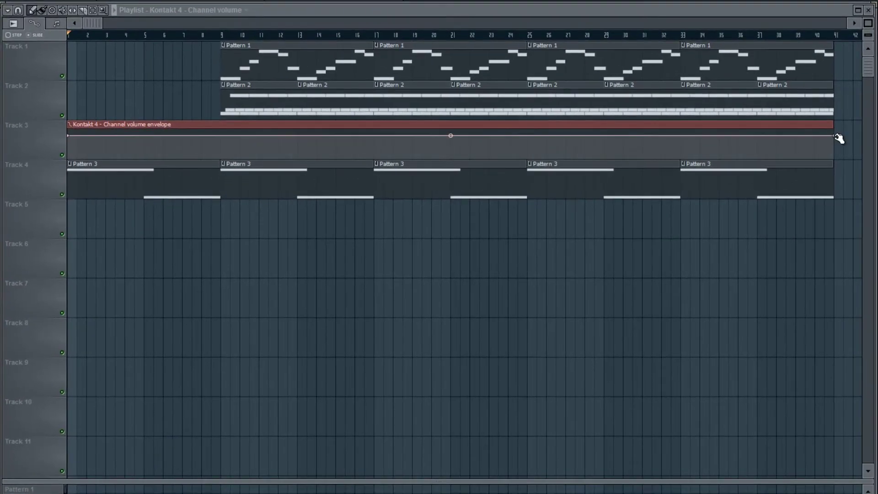
pyautogui.moveTo(835, 137); pyautogui.dragTo(684, 135)
pyautogui.moveTo(456, 127); pyautogui.dragTo(606, 124)
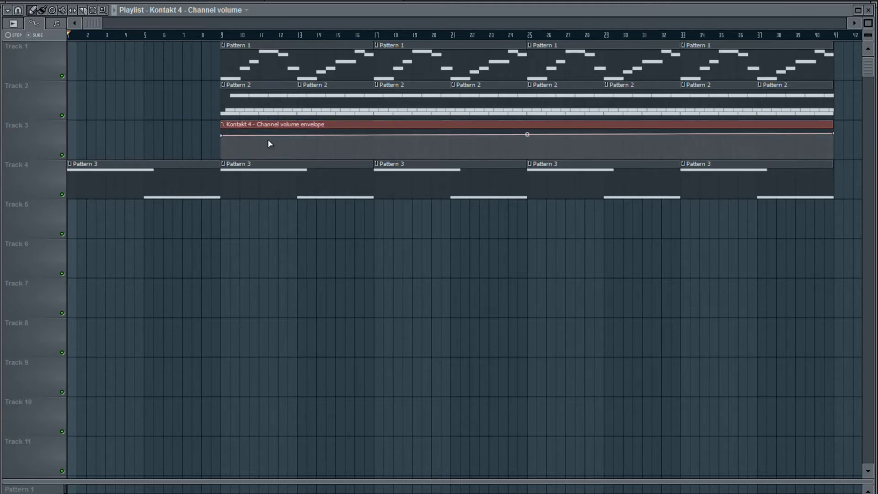
# Shape the Kontakt 4 volume envelope as a straight rise from zero at bar 9 to about bar 17, held level to the end.
pyautogui.moveTo(225, 137); pyautogui.dragTo(222, 162)
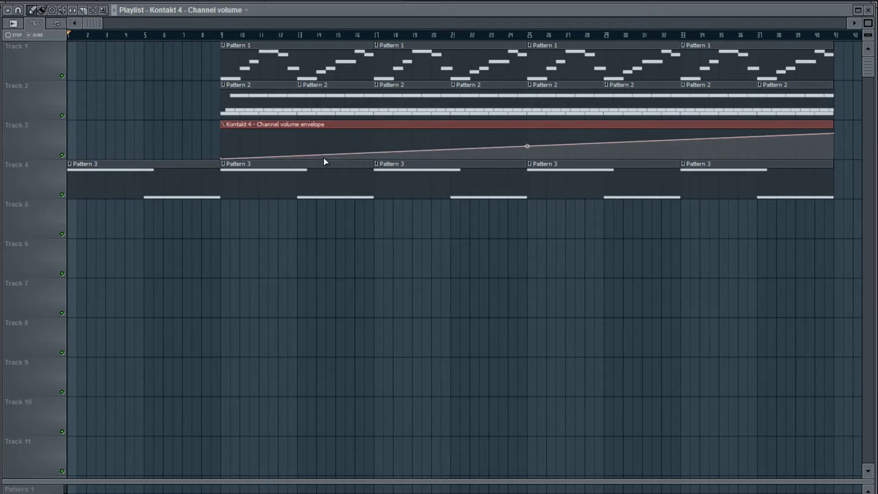
pyautogui.rightClick(374, 155)
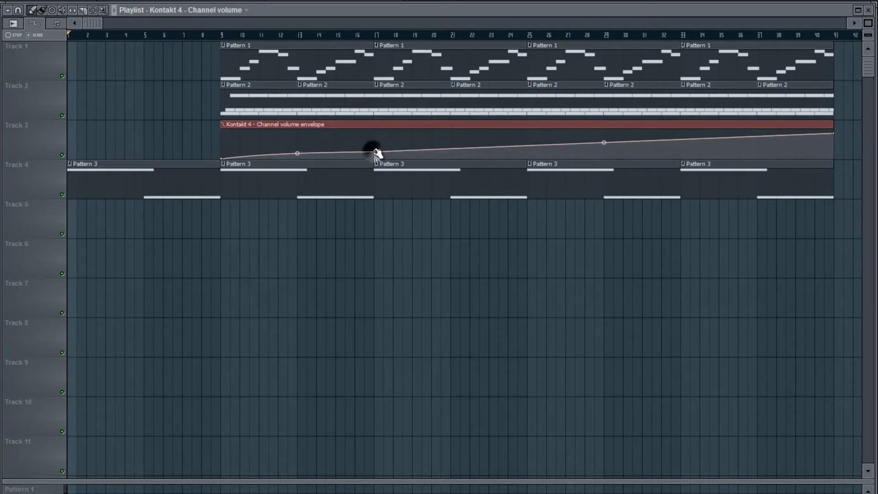
pyautogui.moveTo(374, 154); pyautogui.dragTo(381, 142)
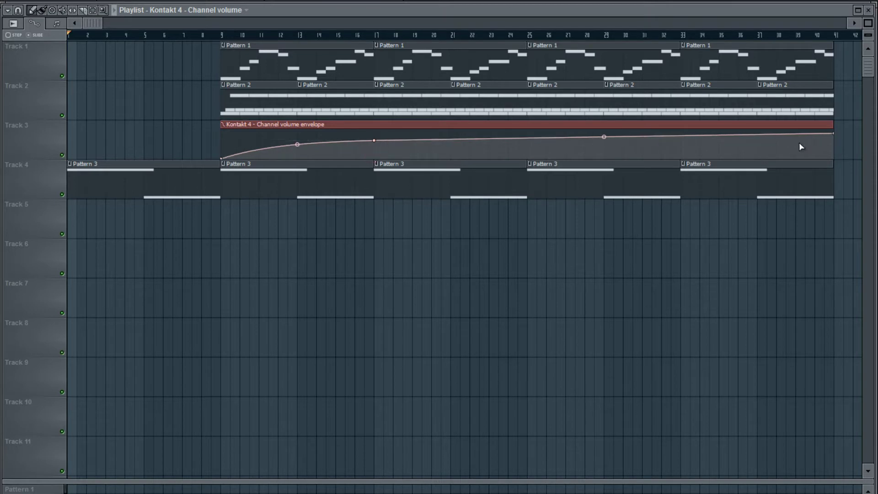
pyautogui.moveTo(837, 134); pyautogui.dragTo(840, 146)
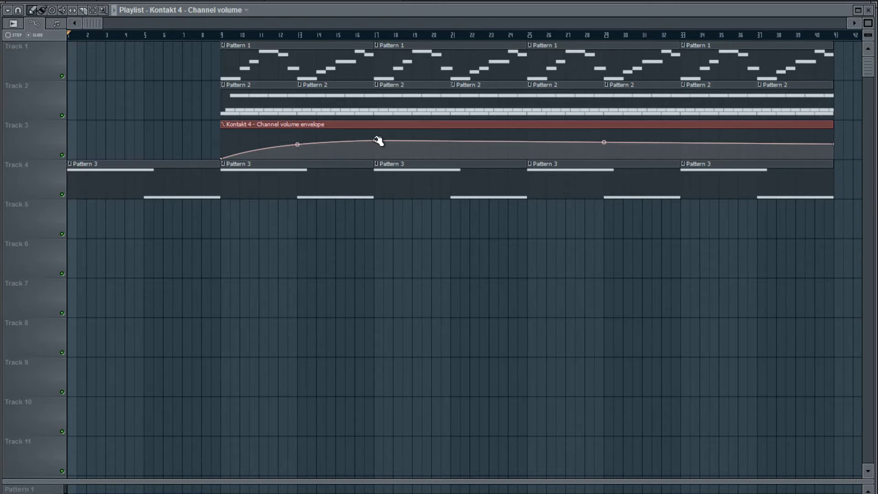
pyautogui.moveTo(377, 141); pyautogui.dragTo(384, 146)
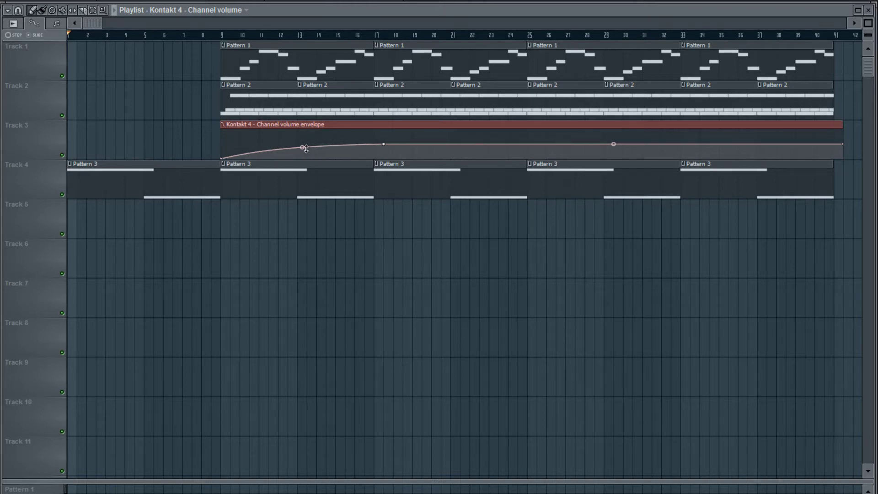
pyautogui.moveTo(305, 148); pyautogui.dragTo(319, 168)
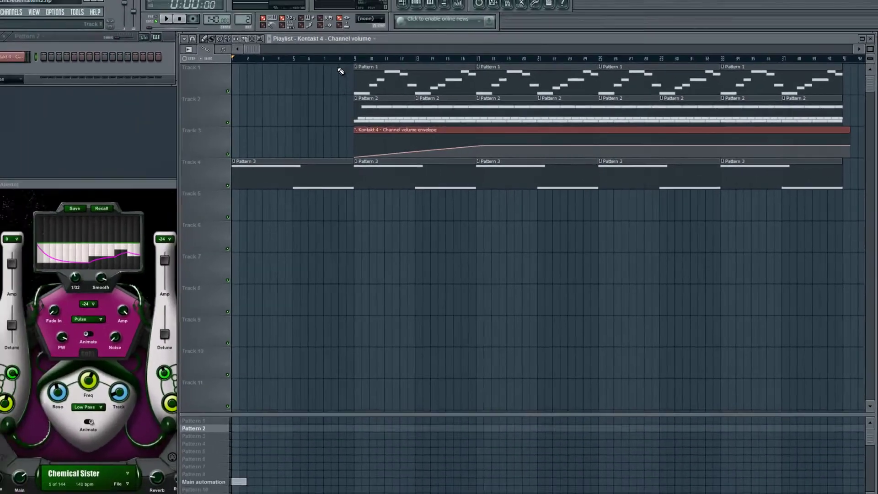
# Play the song while realigning the volume envelope's points to bars 17 and 41 at the same slightly lower level, and stop playback.
pyautogui.click(213, 37)
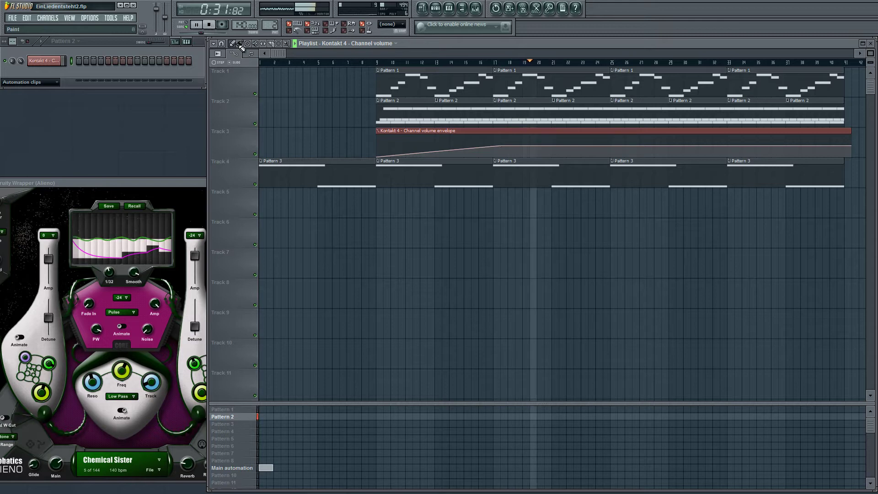
pyautogui.moveTo(502, 147); pyautogui.dragTo(496, 149)
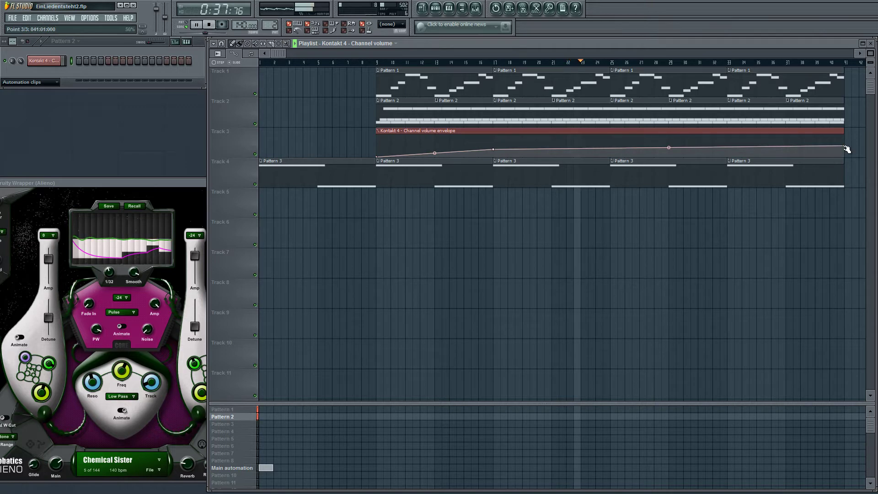
pyautogui.moveTo(846, 146); pyautogui.dragTo(847, 148)
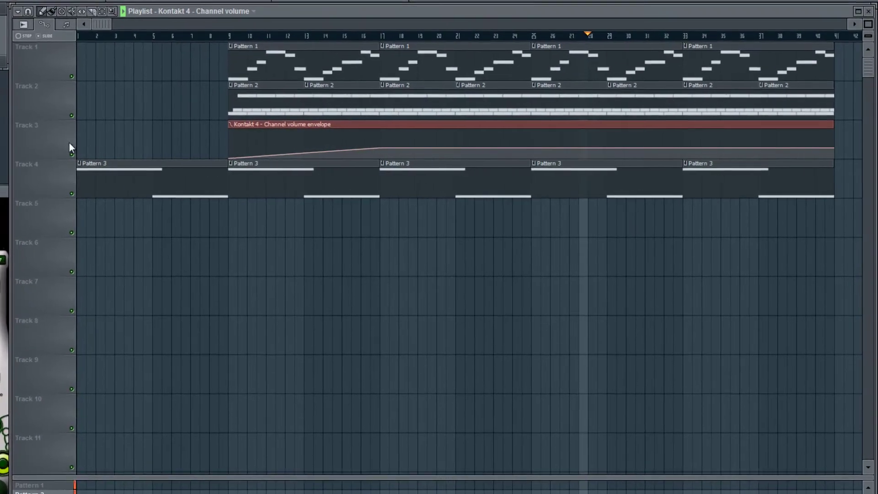
pyautogui.press('space')
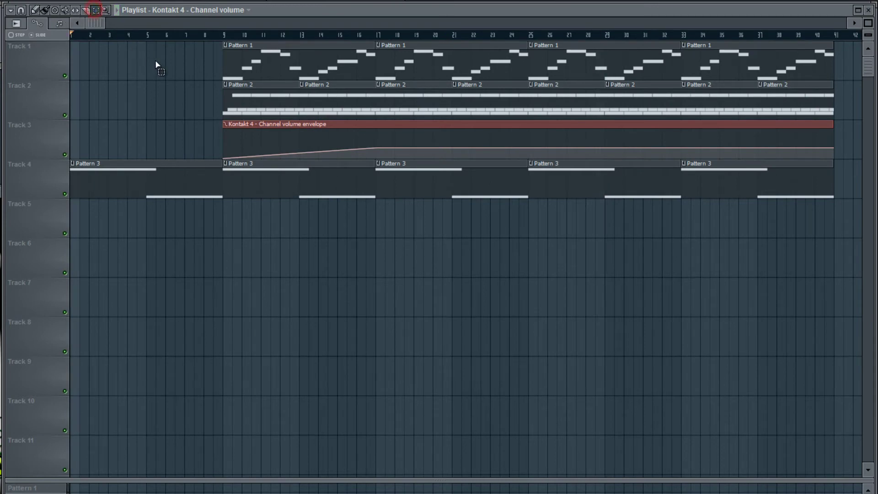
# Move the Pattern 2, Kontakt 4 volume envelope and Pattern 3 clips together from Tracks 2–4 down to Tracks 8–10.
pyautogui.moveTo(95, 96); pyautogui.dragTo(842, 185)
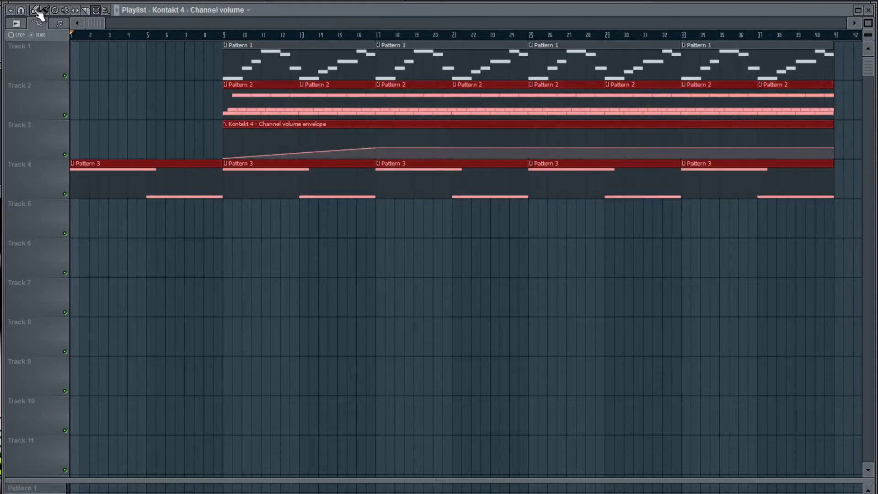
pyautogui.moveTo(265, 87); pyautogui.dragTo(261, 330)
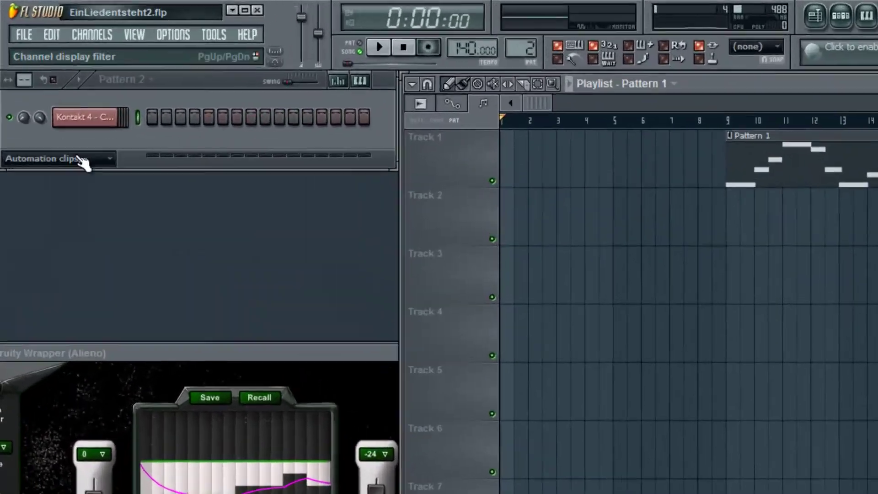
# Show all channels in the step sequencer, open the Alieno channel and make Pattern 1 the current pattern.
pyautogui.click(108, 159)
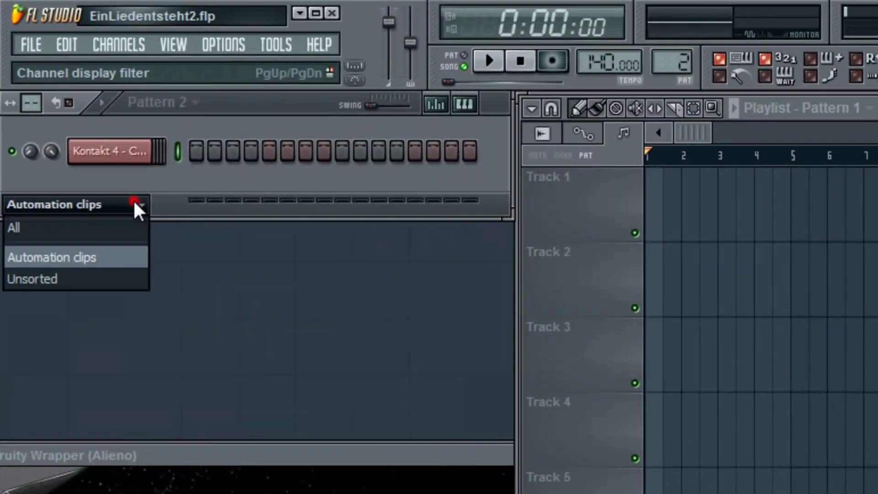
pyautogui.click(83, 179)
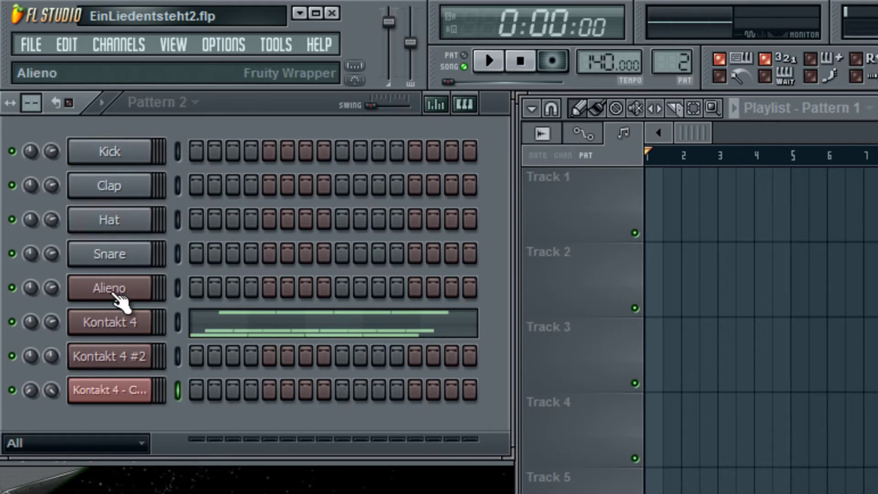
pyautogui.click(114, 289)
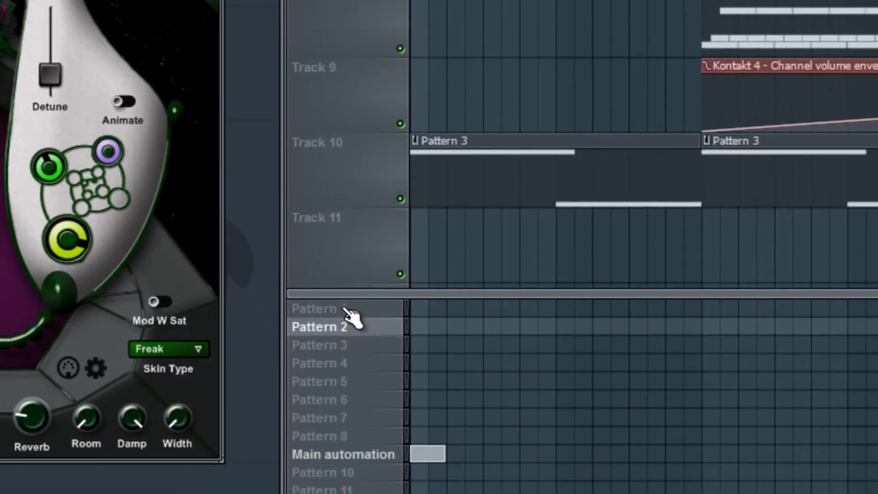
pyautogui.click(344, 309)
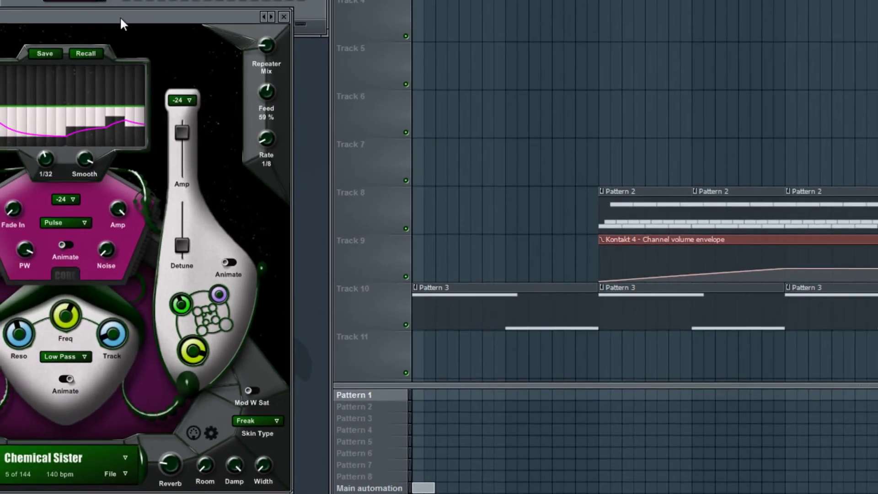
# Create an automation clip for Alieno's Lumilux Frequency from its parameter list and make it span bars 9 to 41 on Track 2.
pyautogui.moveTo(121, 19); pyautogui.dragTo(322, 18)
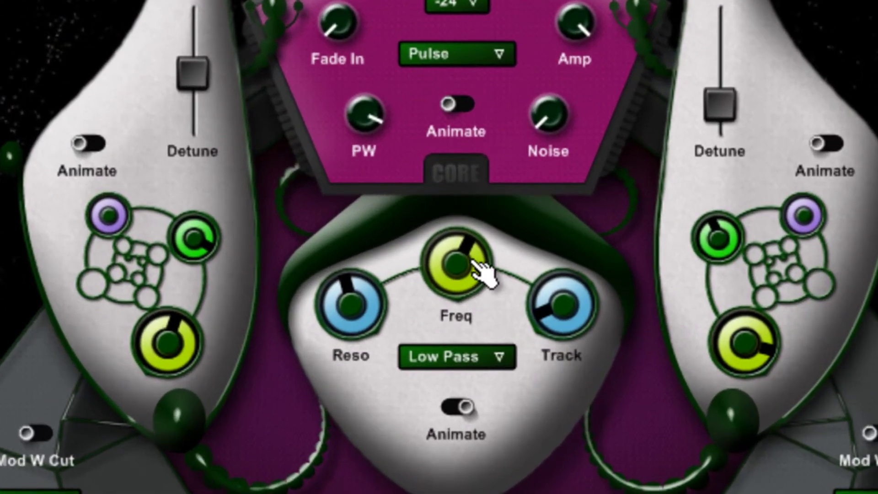
pyautogui.moveTo(473, 265)
pyautogui.mouseDown()
pyautogui.moveTo(466, 251)
pyautogui.moveTo(476, 264)
pyautogui.mouseUp()
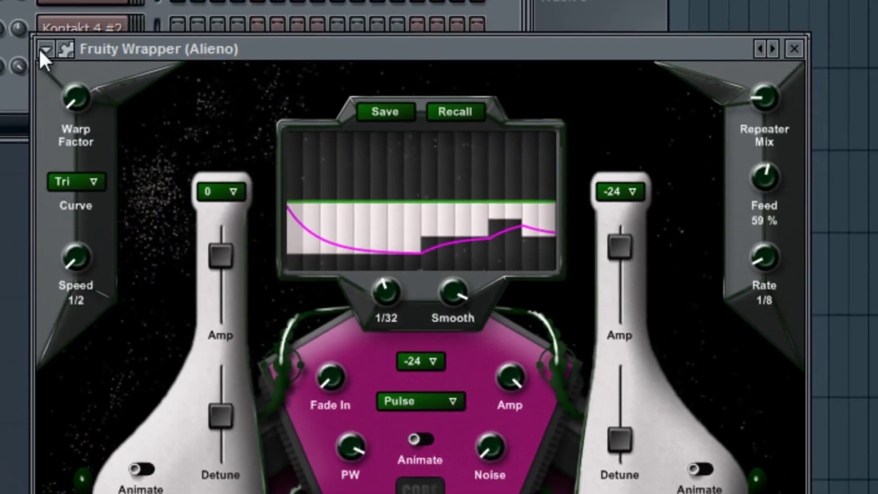
pyautogui.click(48, 49)
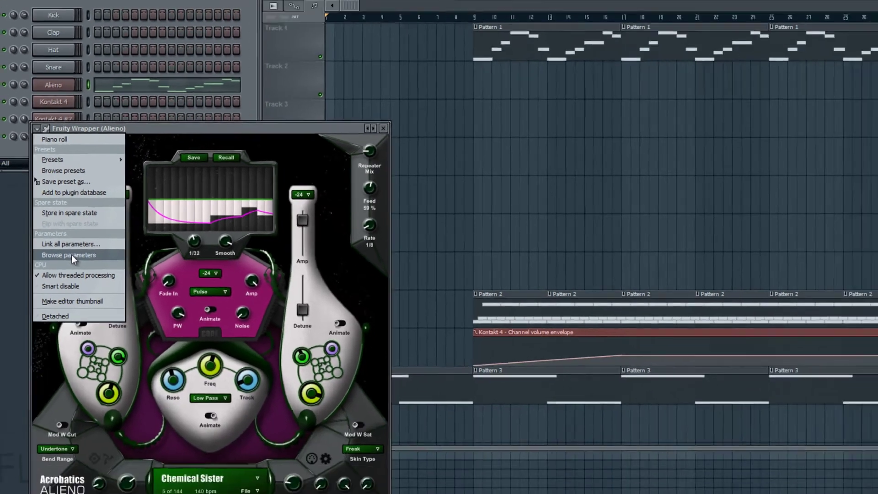
pyautogui.click(72, 255)
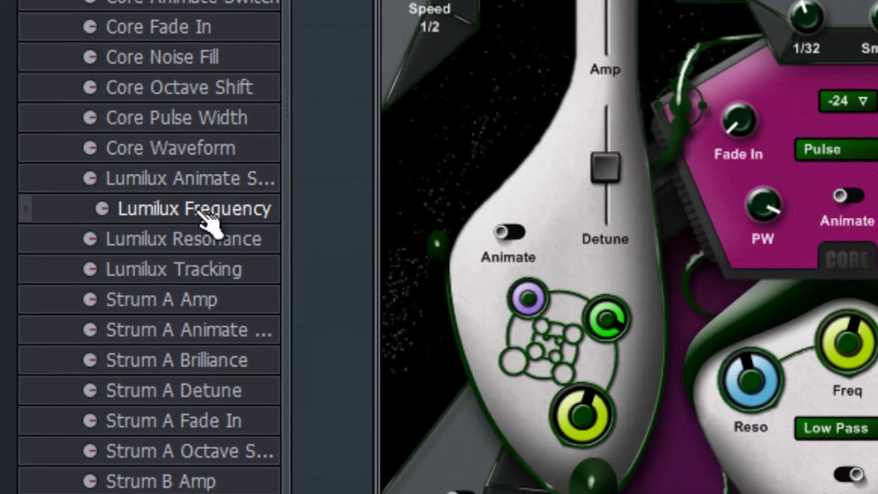
pyautogui.rightClick(200, 212)
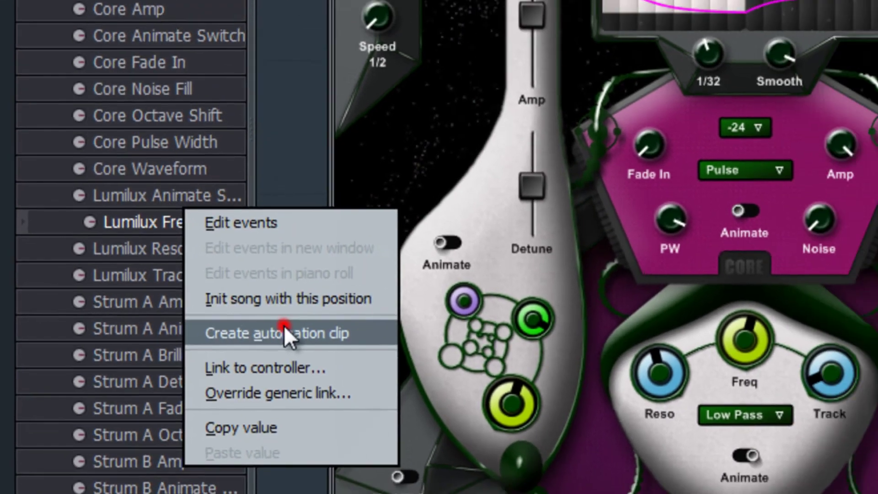
pyautogui.click(284, 326)
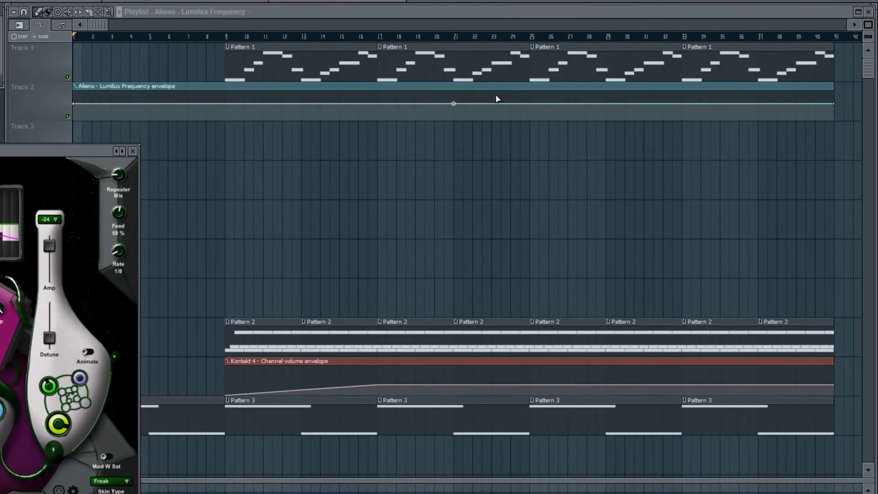
pyautogui.moveTo(839, 106); pyautogui.dragTo(680, 109)
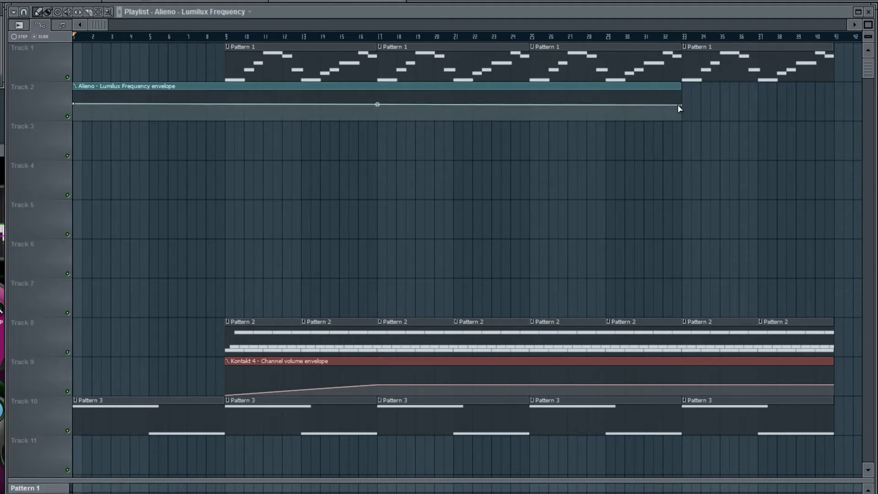
pyautogui.moveTo(438, 89); pyautogui.dragTo(572, 102)
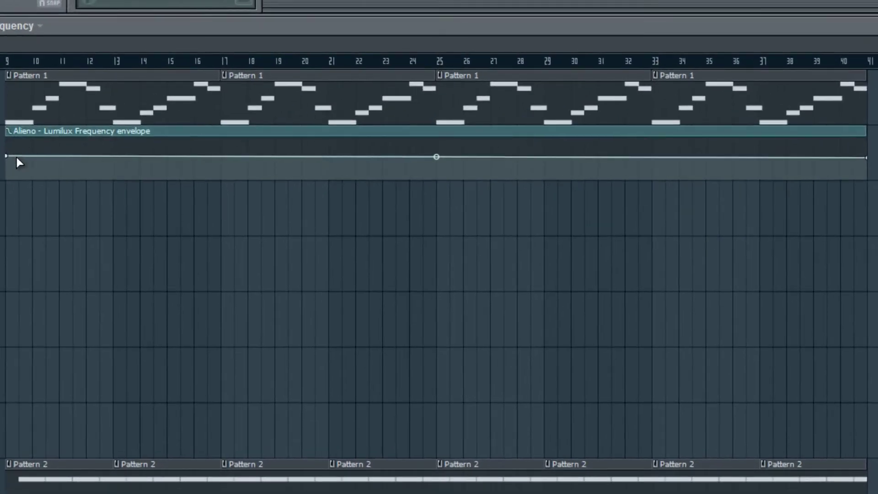
# Shape the Lumilux Frequency envelope to rise from near zero at bar 9 through mid-height at bar 17 to maximum at bars 25 and 41.
pyautogui.moveTo(7, 156); pyautogui.dragTo(7, 184)
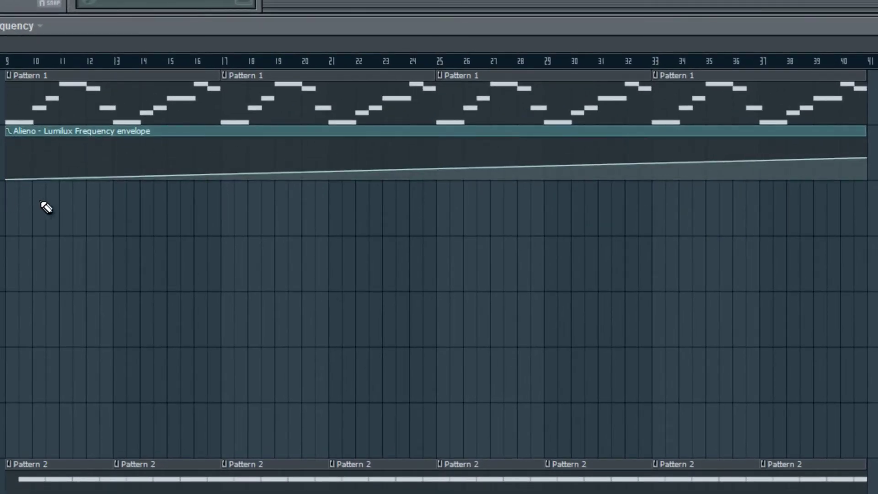
pyautogui.rightClick(224, 176)
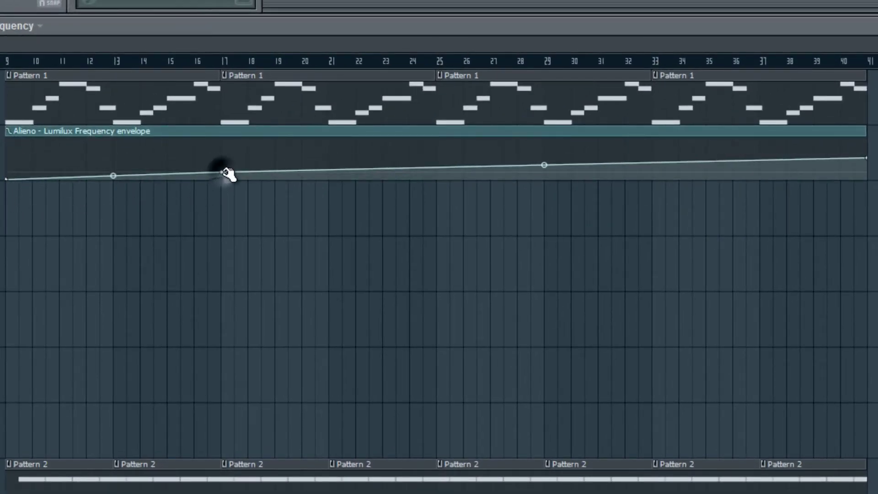
pyautogui.moveTo(225, 173); pyautogui.dragTo(227, 154)
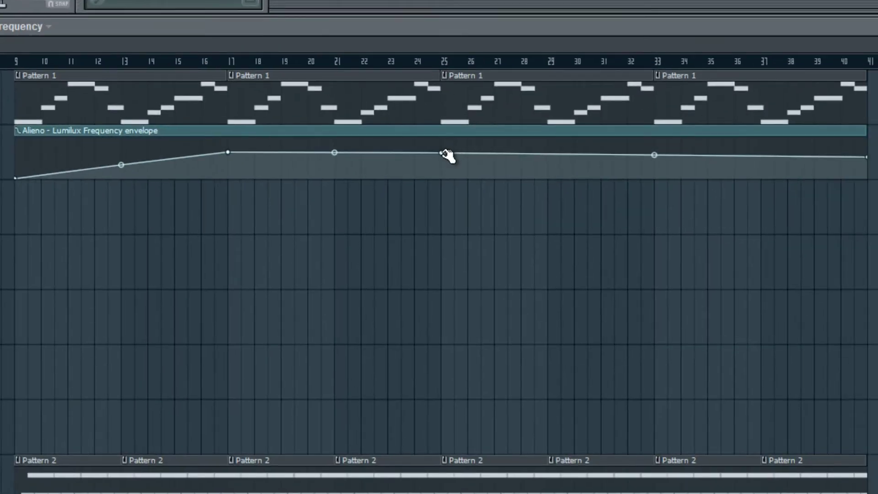
pyautogui.moveTo(445, 152); pyautogui.dragTo(444, 136)
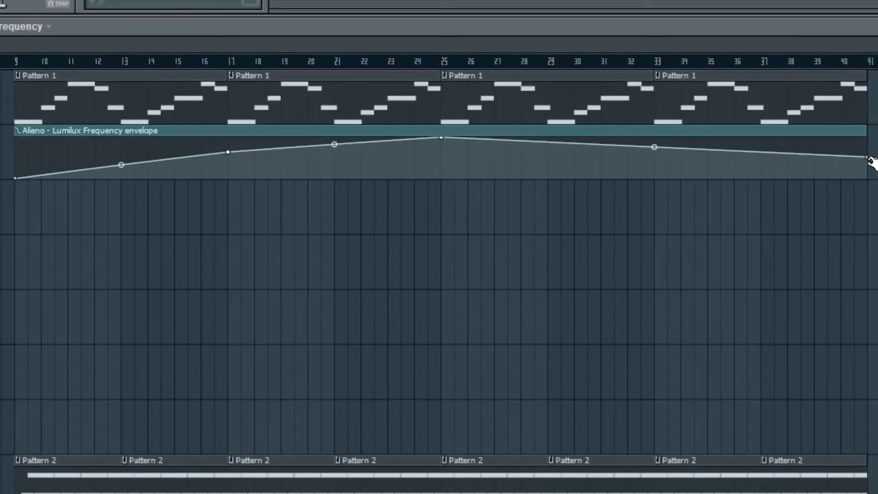
pyautogui.moveTo(868, 157); pyautogui.dragTo(868, 137)
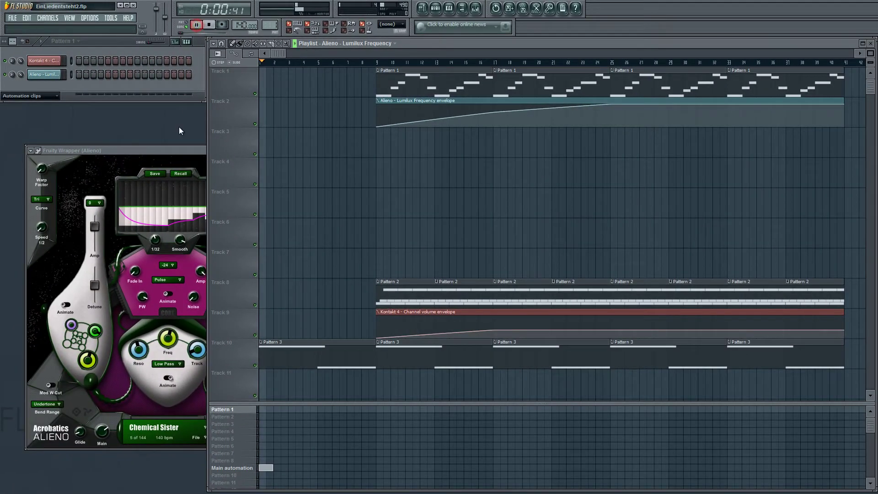
# Play the song with the Alieno window in front, check its Freq control against the automation, and stop playback.
pyautogui.click(182, 149)
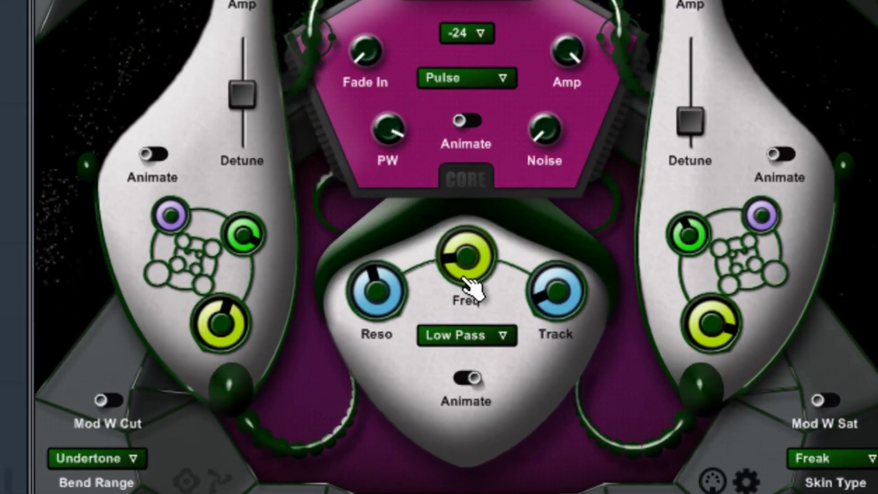
pyautogui.moveTo(467, 281); pyautogui.dragTo(497, 264)
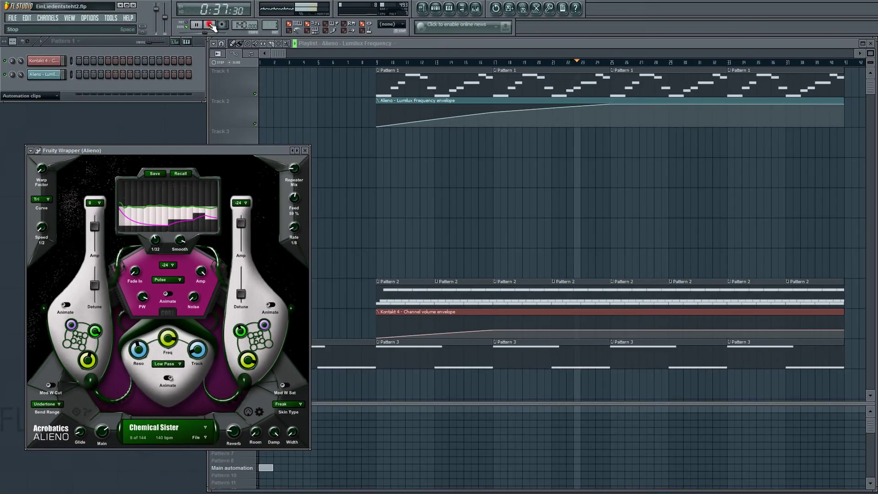
pyautogui.click(210, 25)
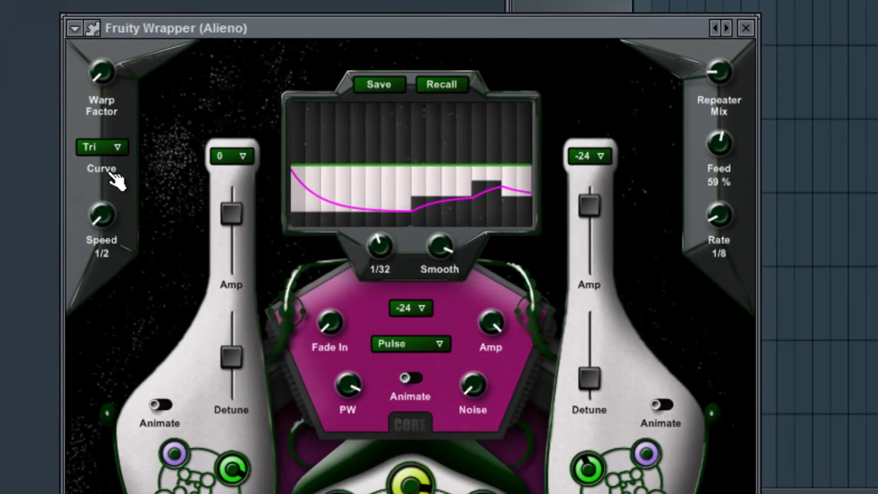
# Create an automation clip for Alieno's Cockpit Warp Factor from its parameter list and make it span bars 9 to 41 on Track 3.
pyautogui.click(76, 28)
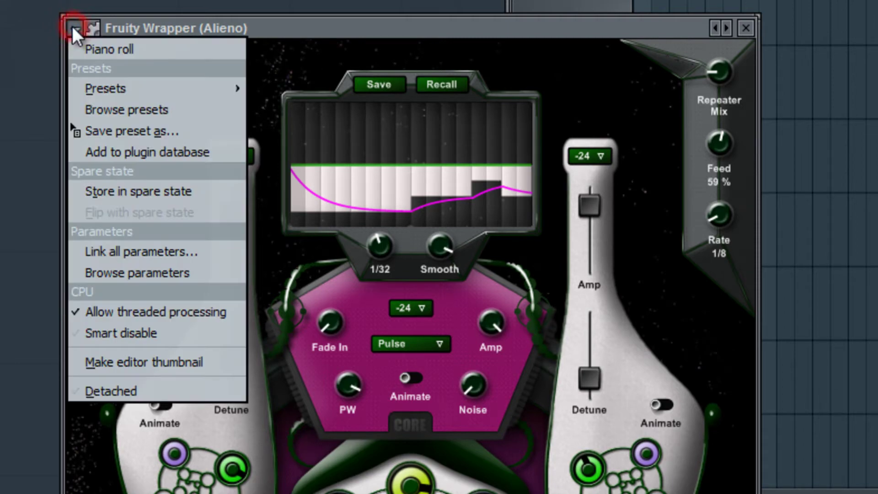
pyautogui.click(140, 270)
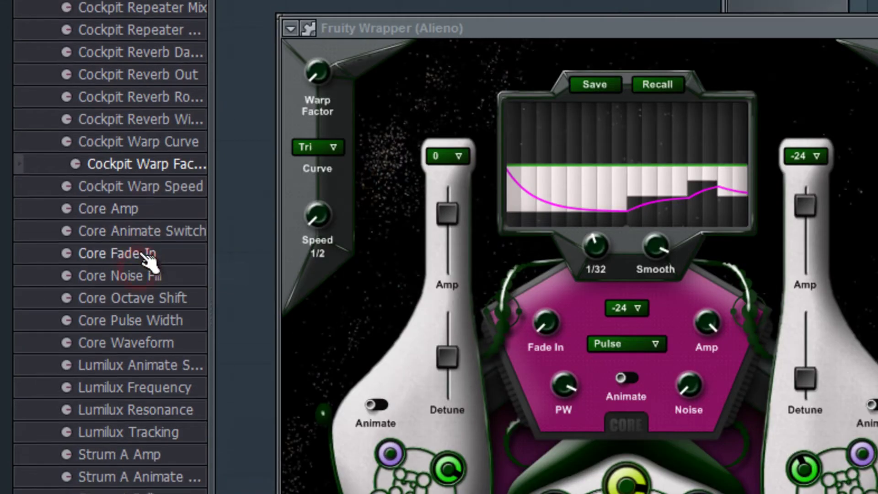
pyautogui.rightClick(136, 166)
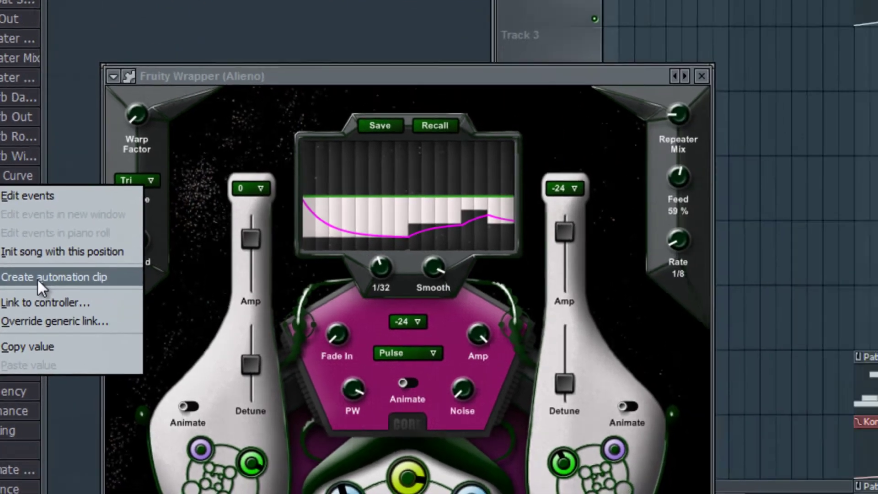
pyautogui.click(204, 257)
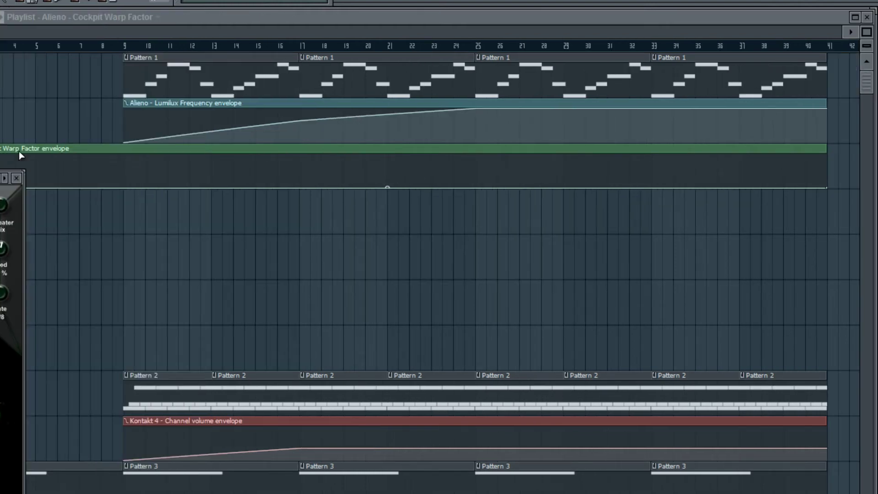
pyautogui.moveTo(828, 192); pyautogui.dragTo(653, 188)
pyautogui.moveTo(501, 149); pyautogui.dragTo(673, 146)
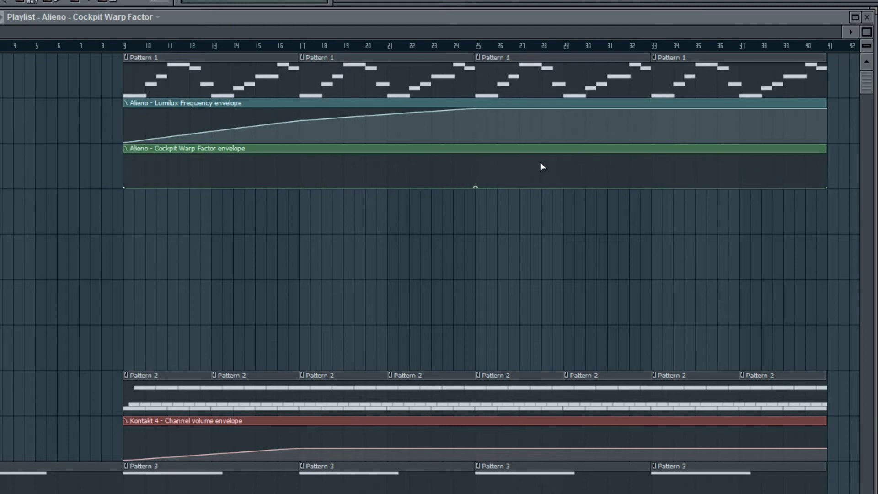
# Keep the Warp Factor envelope at zero until bar 25, ramp it to maximum at bar 41, and play from bar 25.
pyautogui.click(490, 186)
pyautogui.rightClick(491, 187)
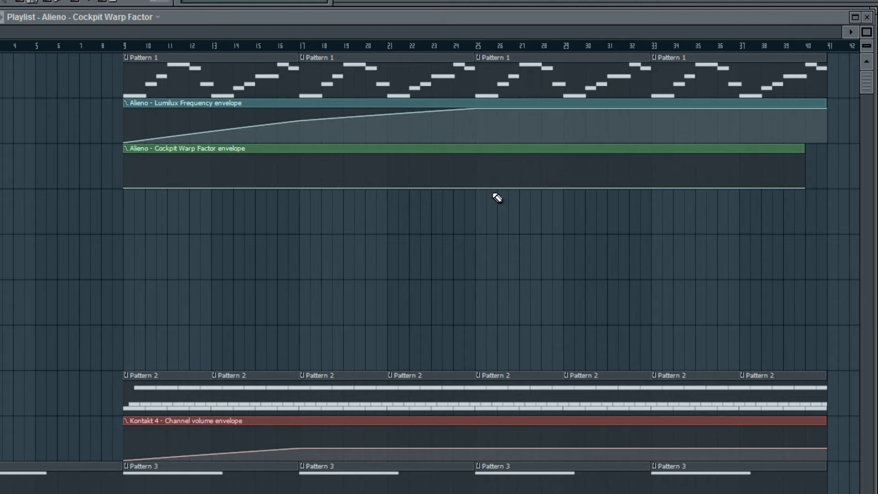
pyautogui.moveTo(807, 188); pyautogui.dragTo(831, 149)
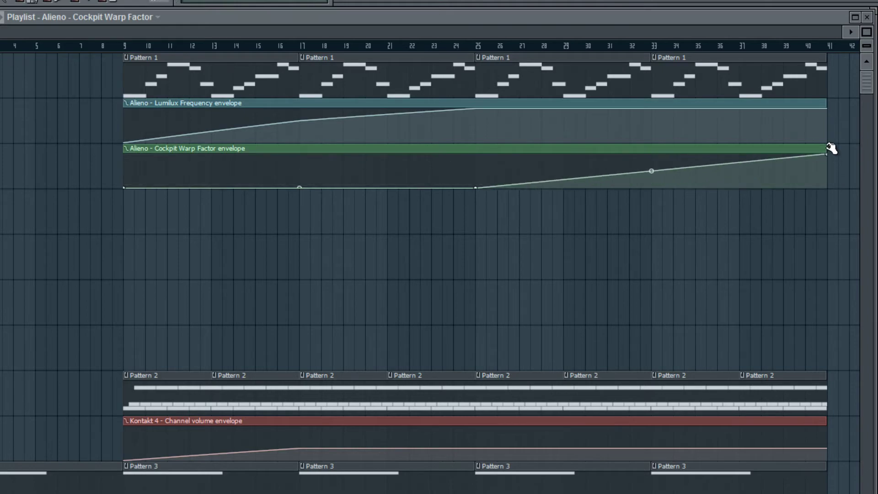
pyautogui.click(468, 47)
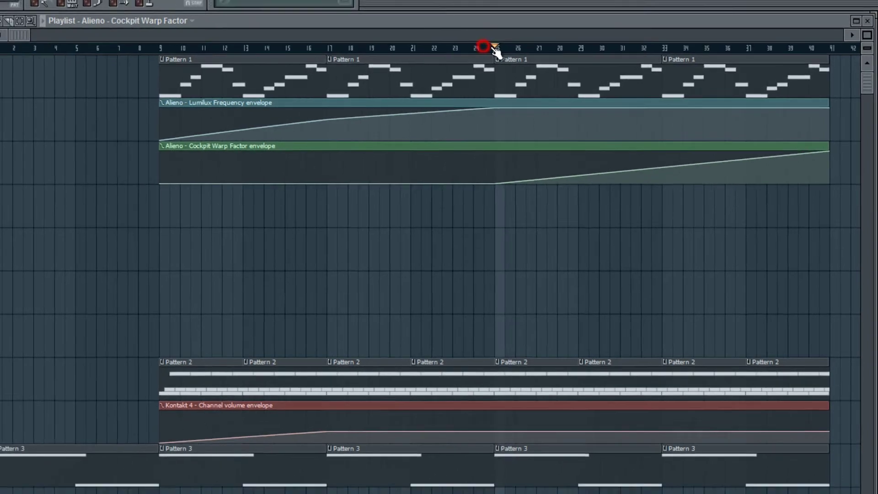
pyautogui.click(198, 25)
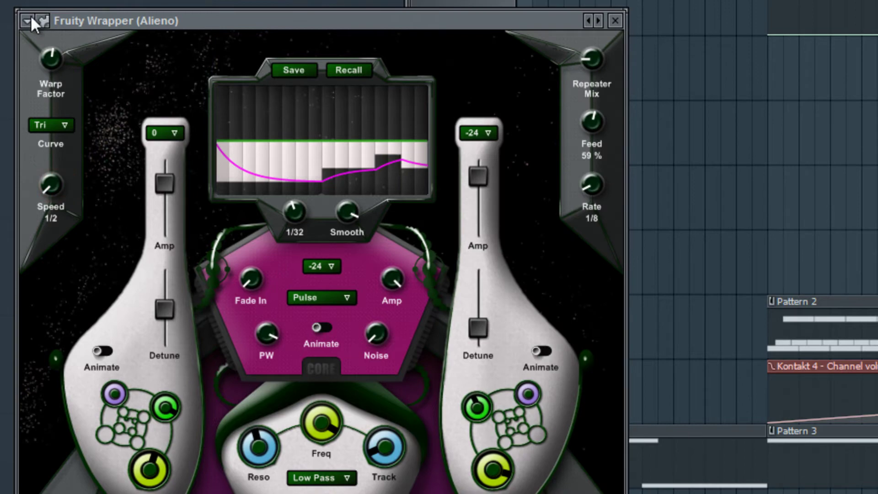
# Create an automation clip for Alieno's Cockpit Warp Speed from its parameter list and make it span bars 9 to 41 on Track 4.
pyautogui.click(27, 20)
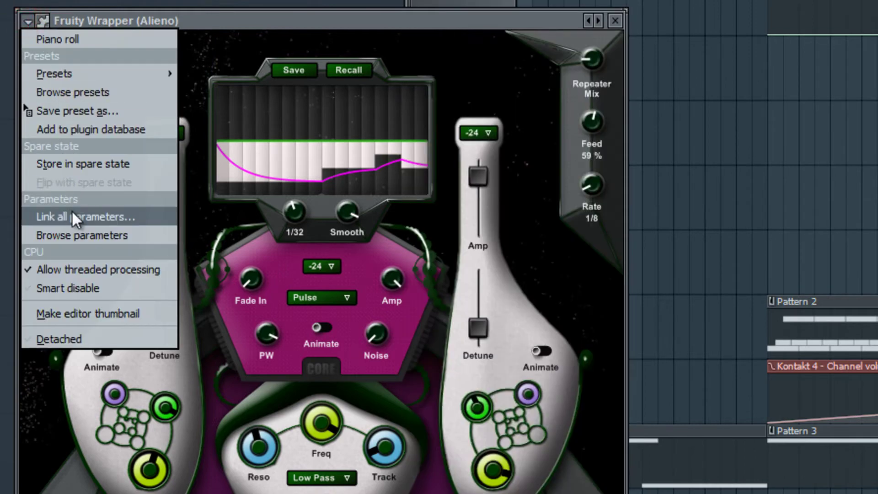
pyautogui.click(73, 234)
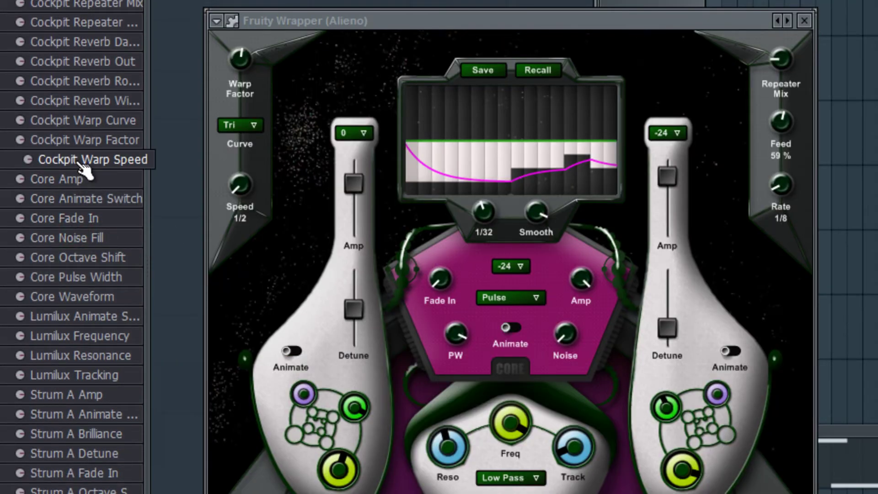
pyautogui.rightClick(78, 163)
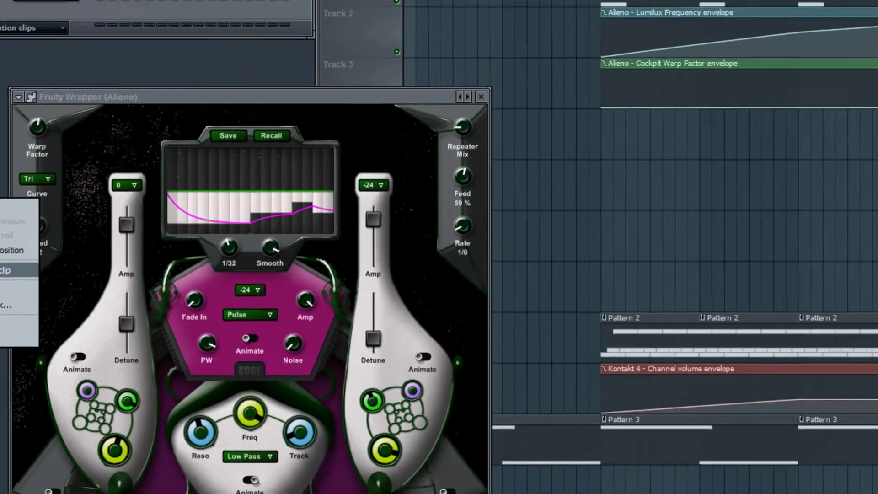
pyautogui.click(9, 271)
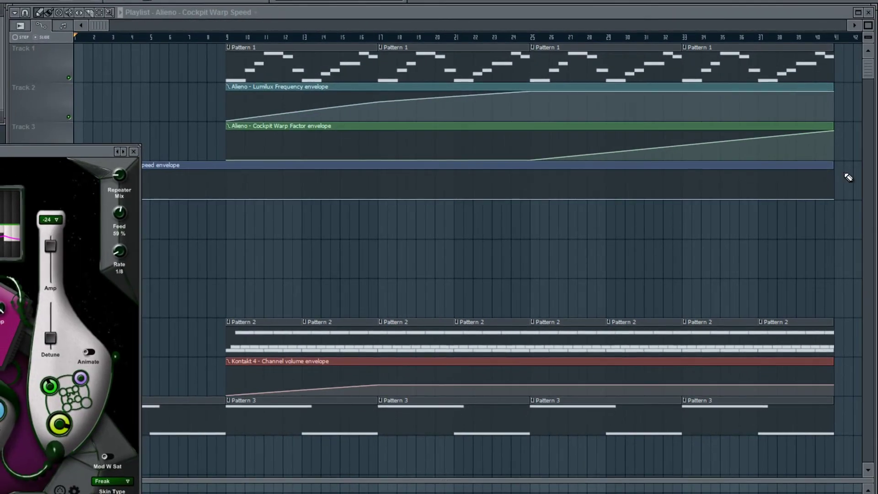
pyautogui.moveTo(840, 202); pyautogui.dragTo(676, 203)
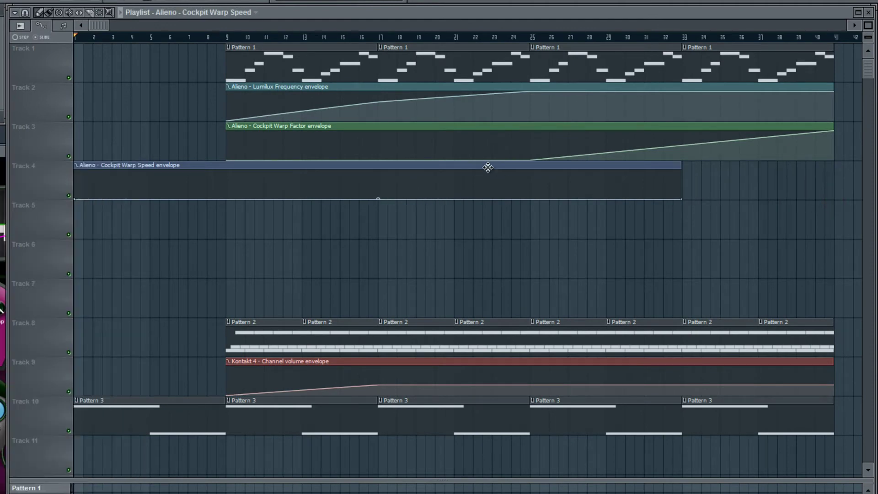
pyautogui.moveTo(488, 167); pyautogui.dragTo(637, 164)
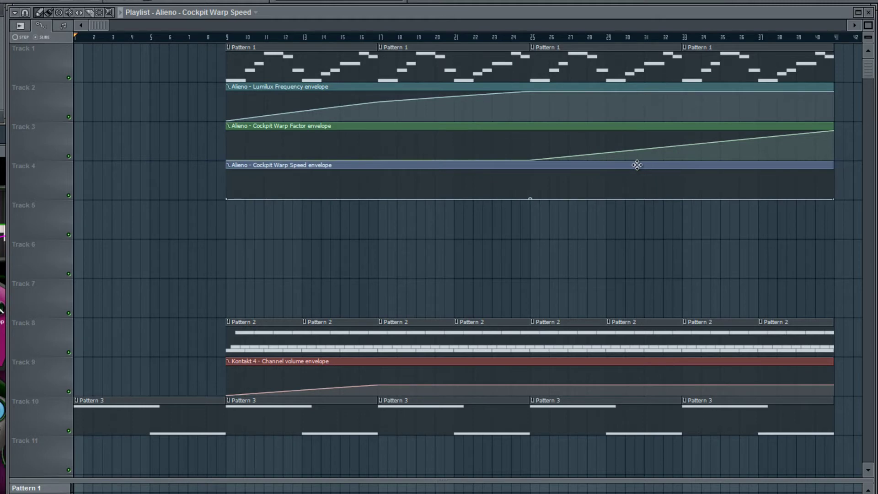
# Shape the Warp Speed envelope to stay at zero until bar 29 and rise to a little under half height at bar 41.
pyautogui.moveTo(838, 201)
pyautogui.mouseDown()
pyautogui.moveTo(838, 170)
pyautogui.moveTo(841, 186)
pyautogui.mouseUp()
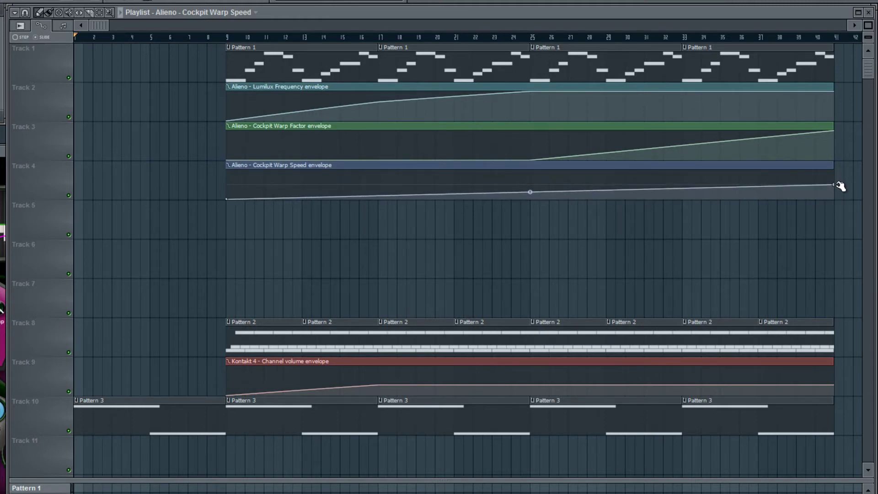
pyautogui.rightClick(543, 191)
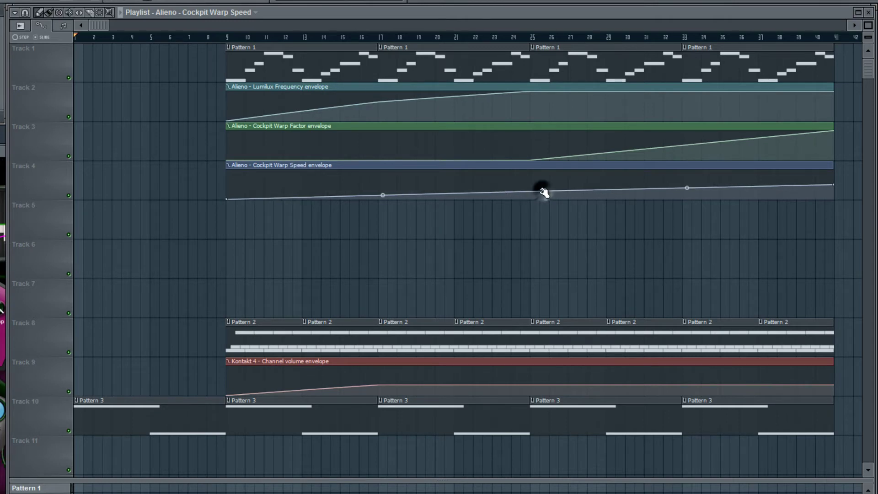
pyautogui.moveTo(542, 192); pyautogui.dragTo(570, 203)
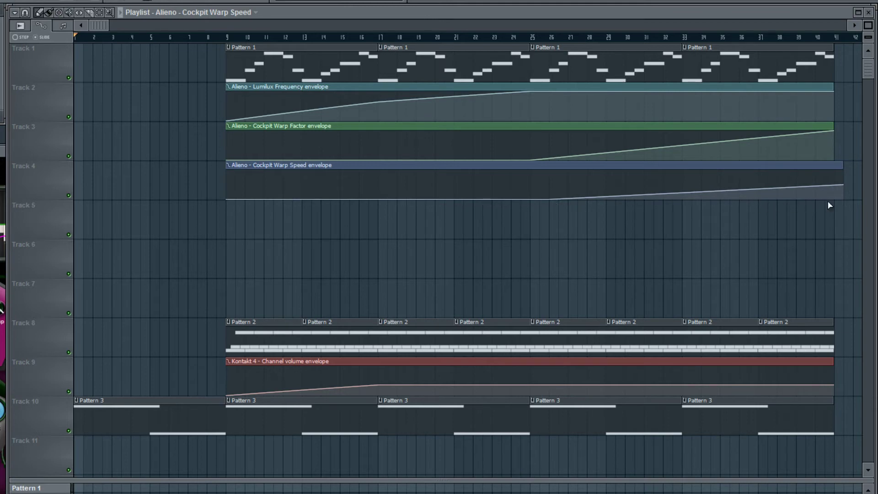
pyautogui.moveTo(843, 185); pyautogui.dragTo(760, 186)
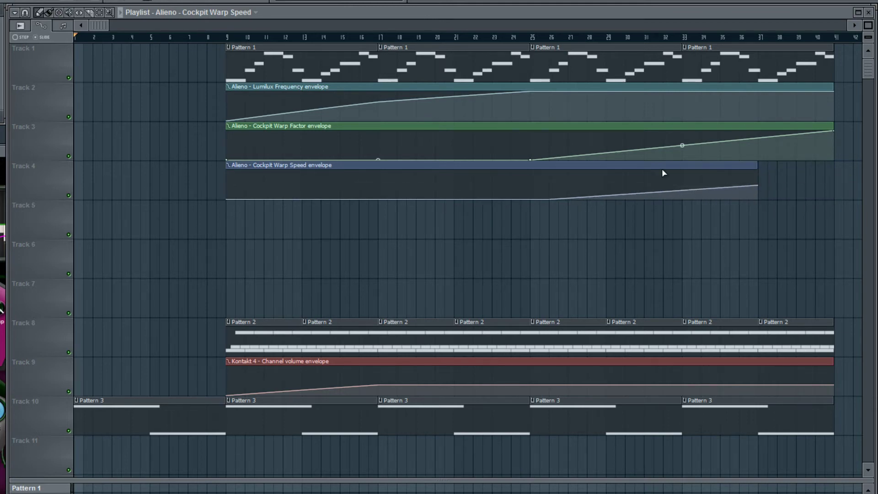
pyautogui.moveTo(551, 200); pyautogui.dragTo(609, 204)
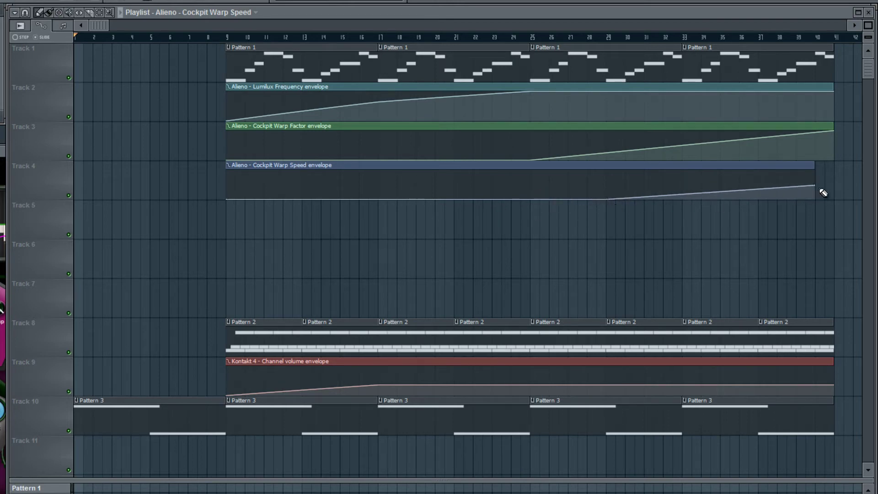
pyautogui.moveTo(814, 186); pyautogui.dragTo(835, 187)
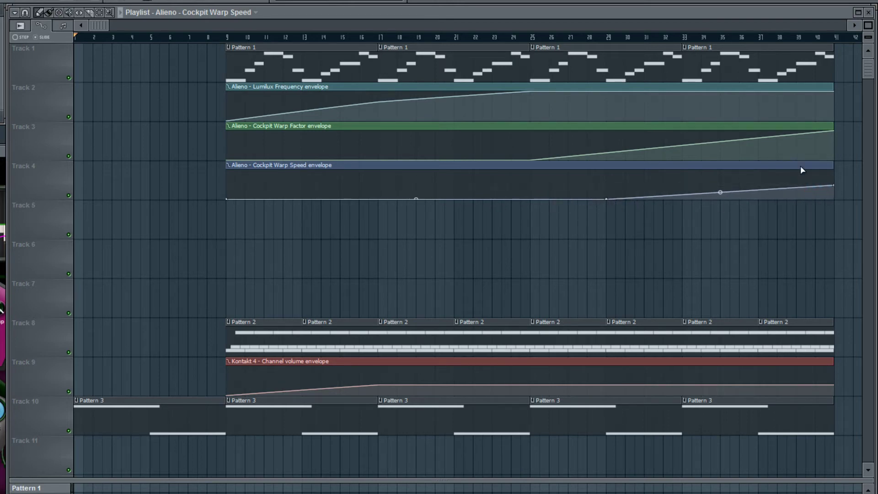
# Play the song from bar 29 to hear the Warp Speed automation, check the envelope's end point at bar 41, and stop playback.
pyautogui.click(608, 36)
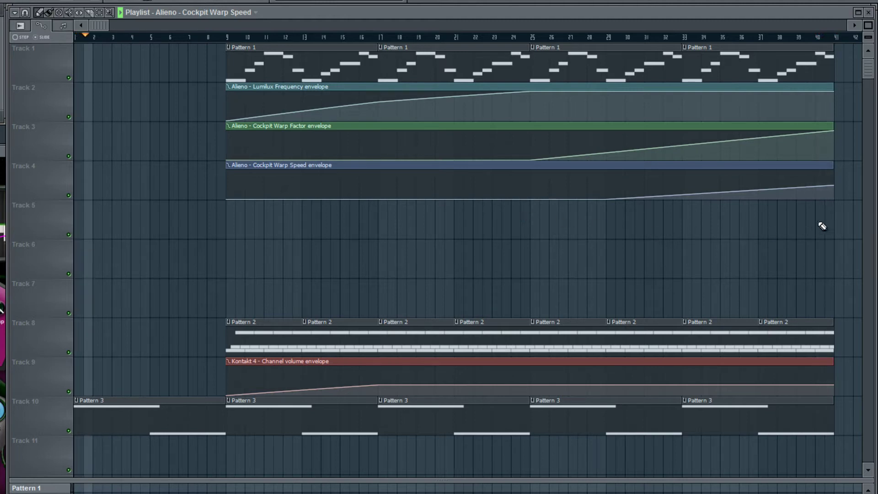
pyautogui.moveTo(835, 188); pyautogui.dragTo(839, 187)
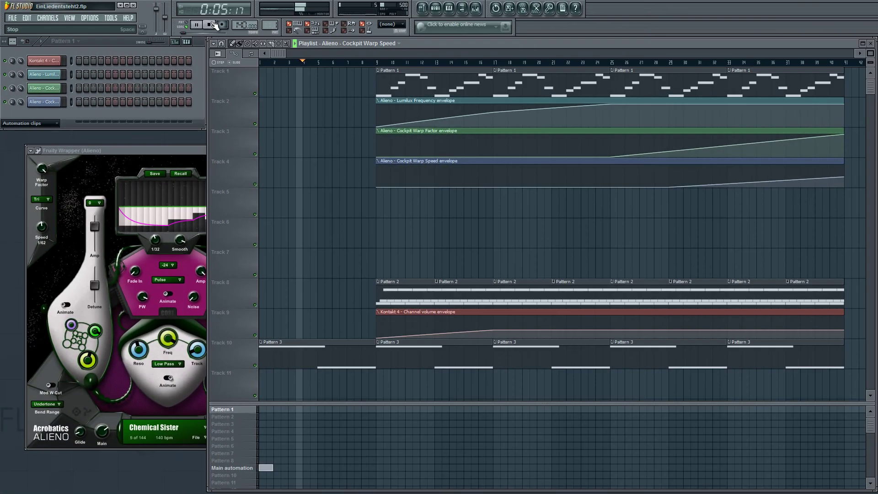
pyautogui.click(186, 20)
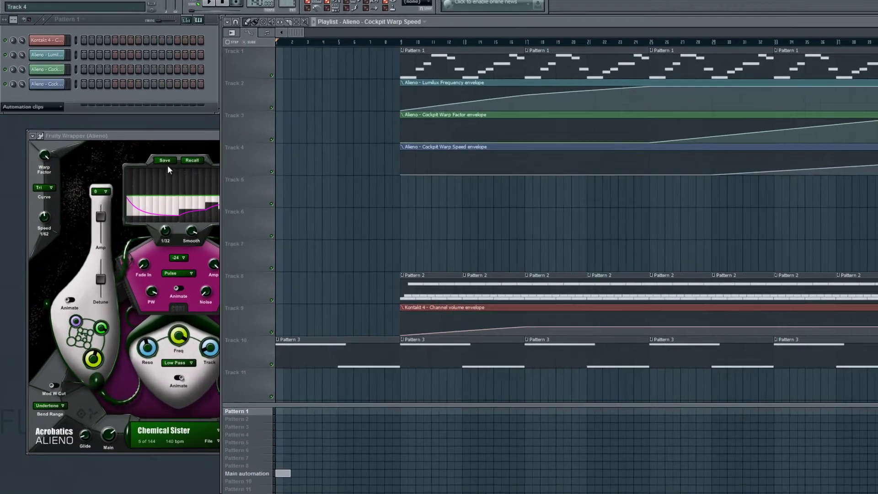
# Create an automation clip for Alieno's Cockpit Glide from its parameter list and make it span bars 9 to 41 on Track 5.
pyautogui.click(163, 136)
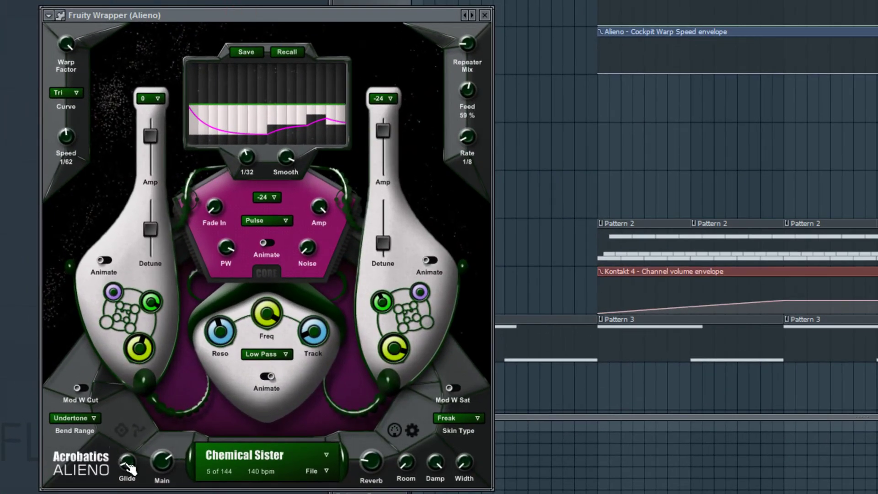
pyautogui.moveTo(129, 467)
pyautogui.mouseDown()
pyautogui.moveTo(130, 453)
pyautogui.moveTo(129, 471)
pyautogui.mouseUp()
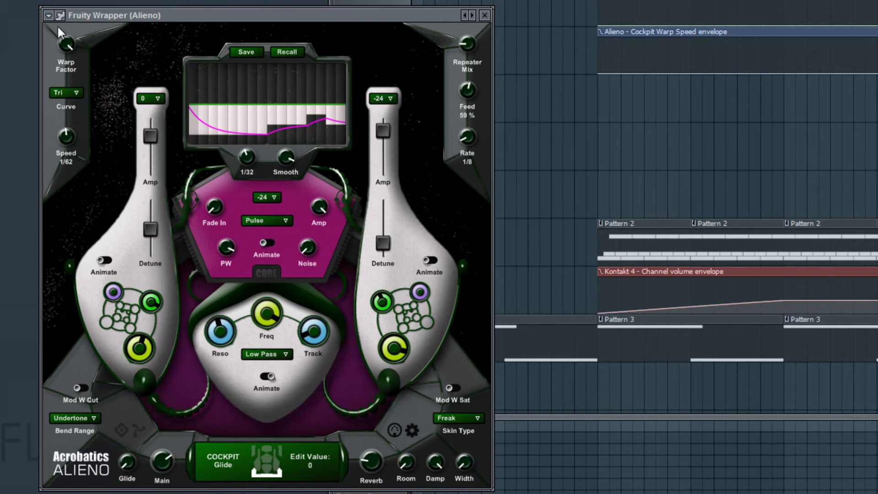
pyautogui.click(48, 14)
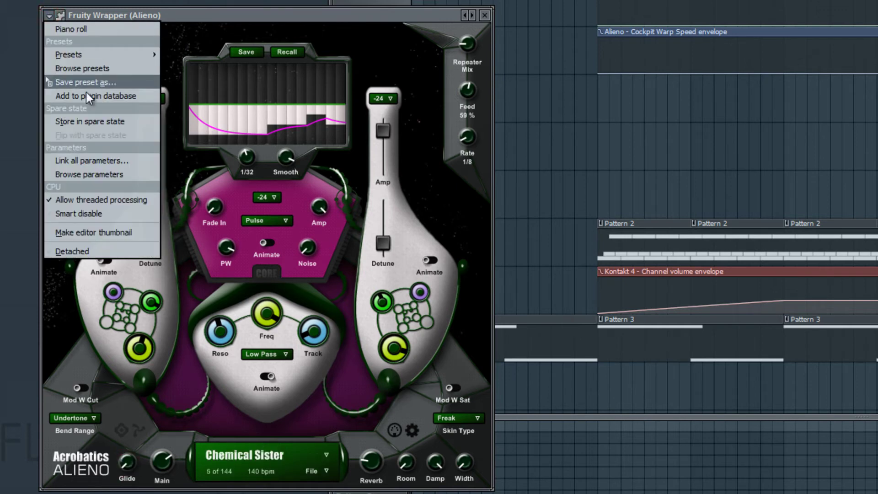
pyautogui.click(97, 174)
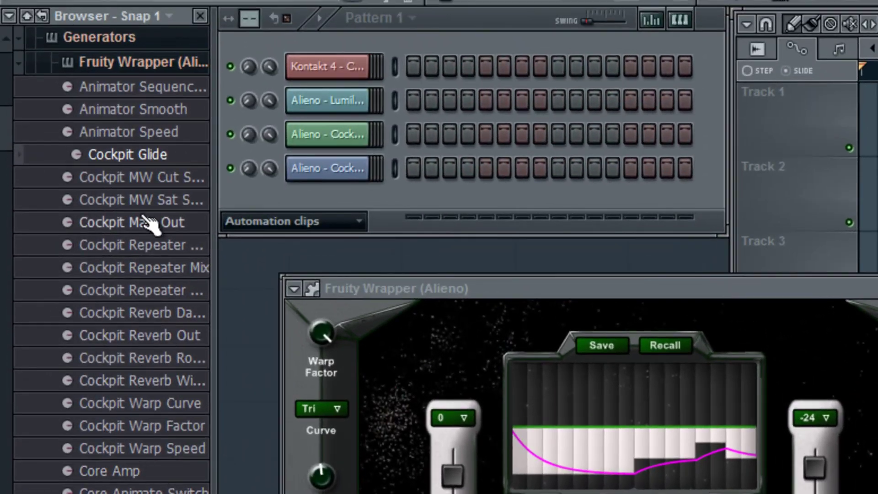
pyautogui.rightClick(138, 153)
pyautogui.click(215, 247)
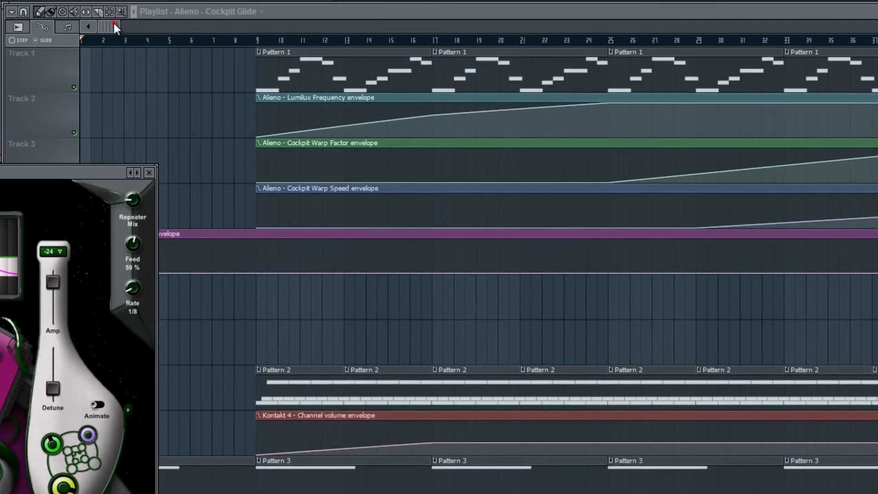
pyautogui.moveTo(114, 27); pyautogui.dragTo(348, 73)
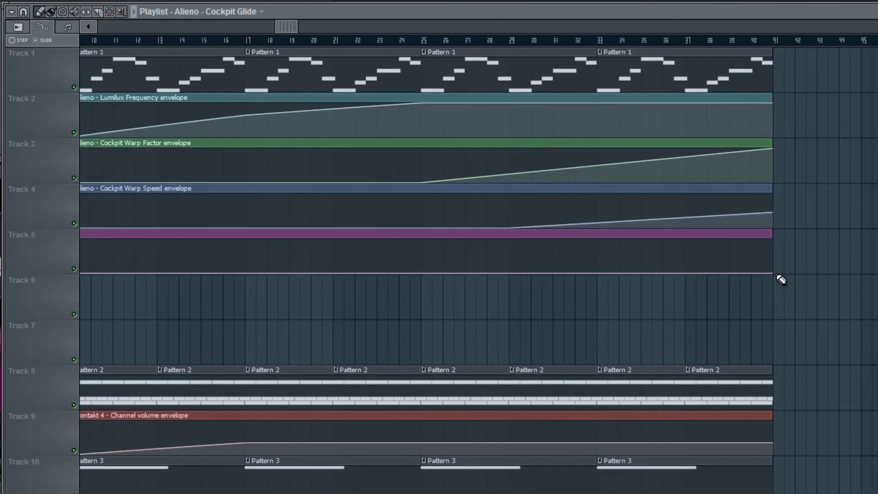
pyautogui.moveTo(776, 274); pyautogui.dragTo(601, 273)
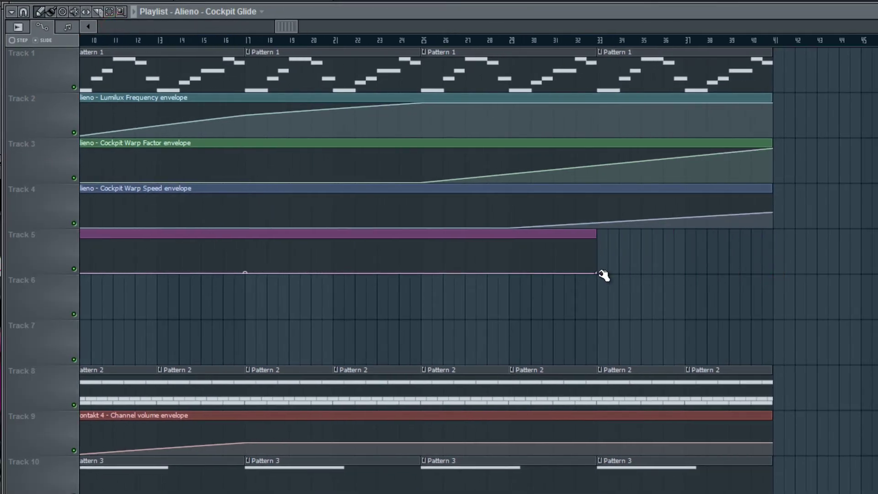
pyautogui.moveTo(400, 231); pyautogui.dragTo(580, 232)
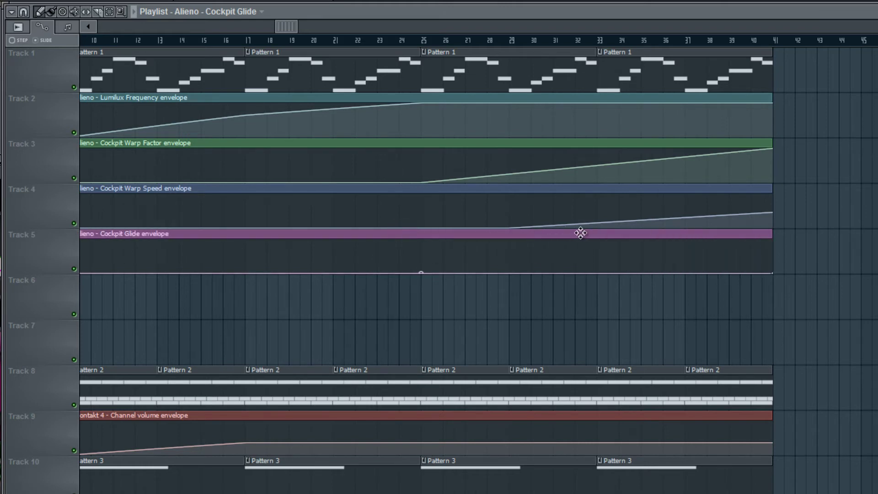
# Ramp the Cockpit Glide envelope steadily from zero at bar 9 to maximum at bar 41, and play from bar 9.
pyautogui.moveTo(284, 26); pyautogui.dragTo(199, 27)
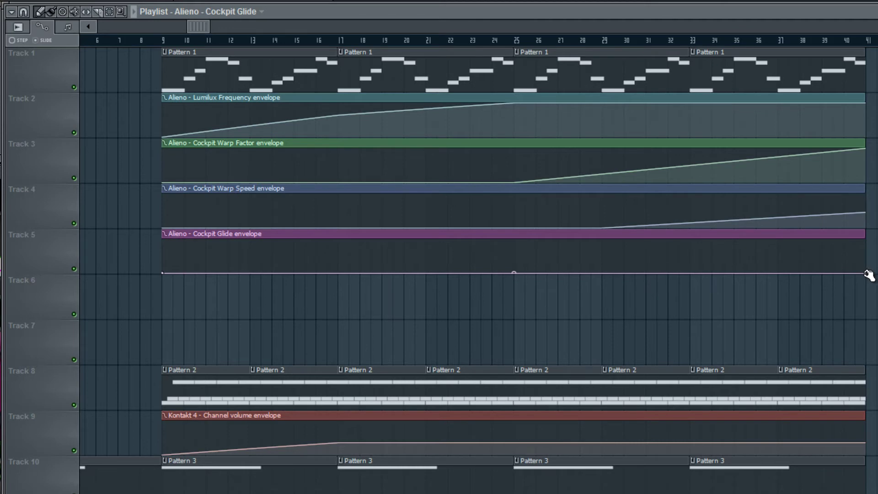
pyautogui.moveTo(869, 275); pyautogui.dragTo(869, 235)
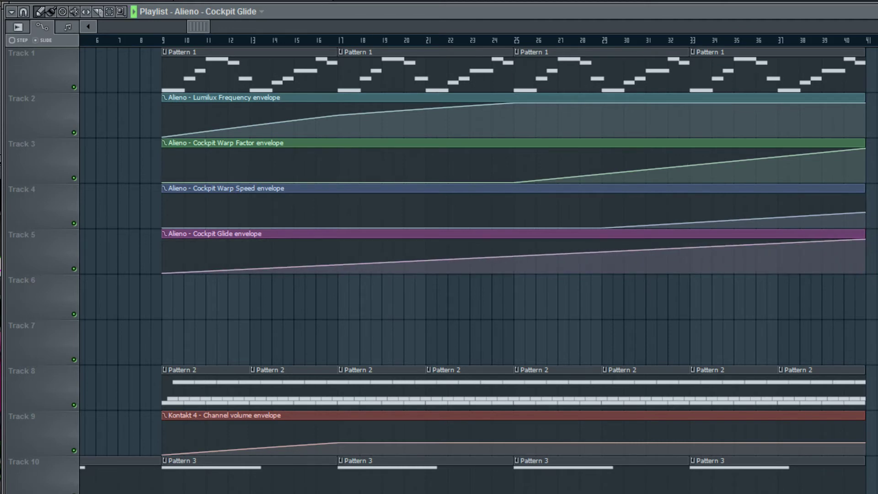
pyautogui.click(166, 40)
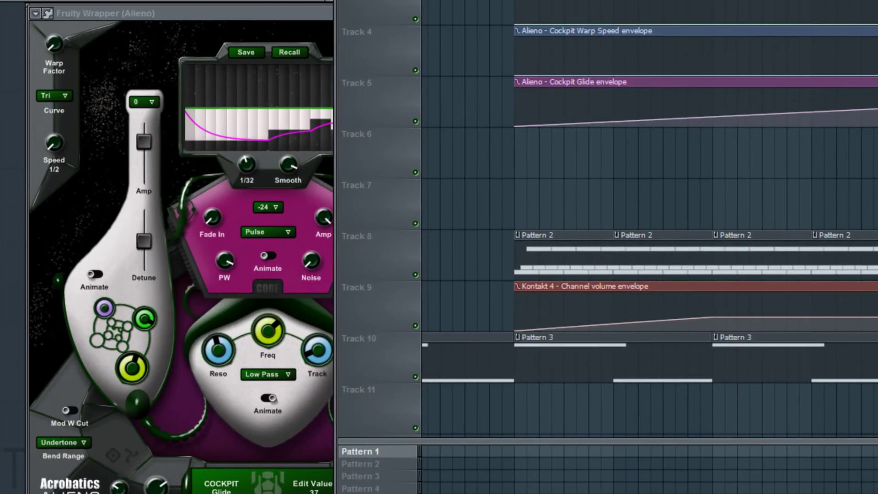
# Create an automation clip for Alieno's Lumilux Tracking from its parameter list and make it span bars 9 to 41 on Track 6.
pyautogui.click(316, 352)
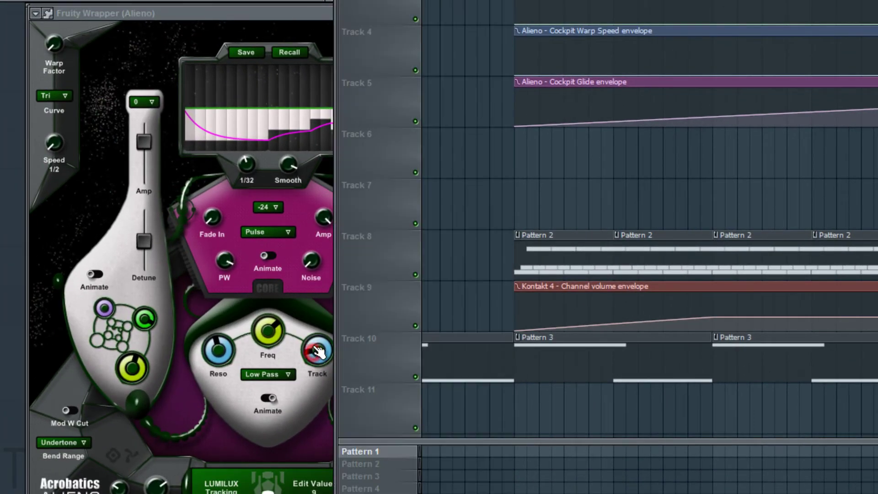
pyautogui.moveTo(316, 353); pyautogui.dragTo(316, 362)
pyautogui.click(38, 13)
pyautogui.click(37, 13)
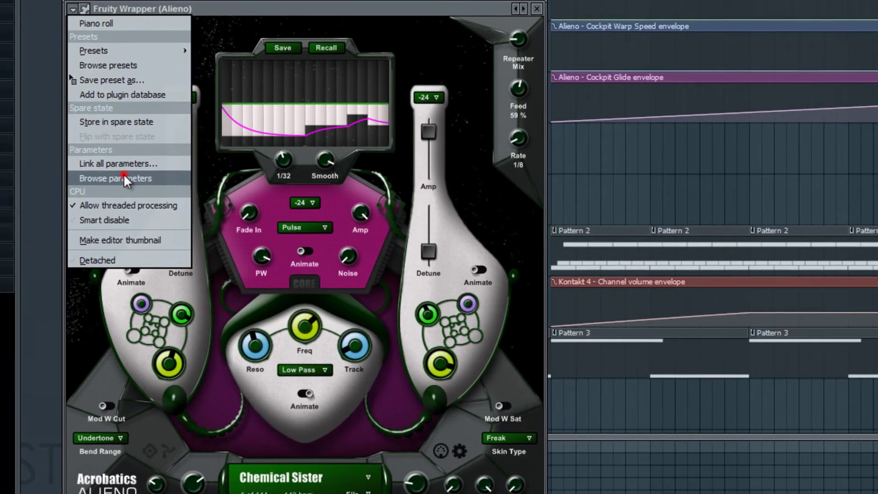
pyautogui.click(124, 178)
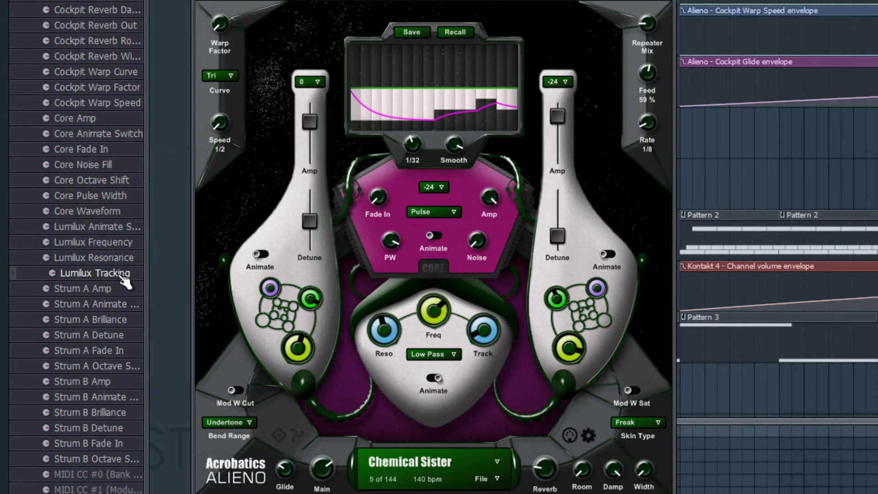
pyautogui.rightClick(124, 275)
pyautogui.click(183, 340)
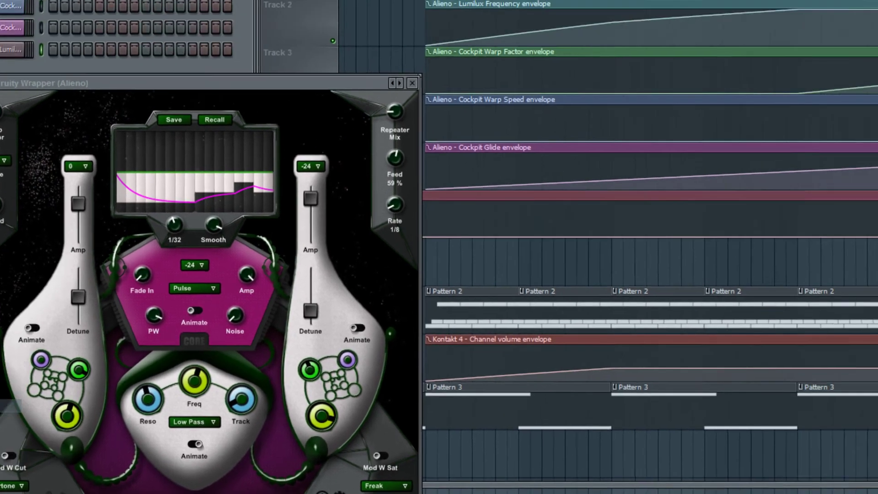
pyautogui.moveTo(865, 318); pyautogui.dragTo(695, 321)
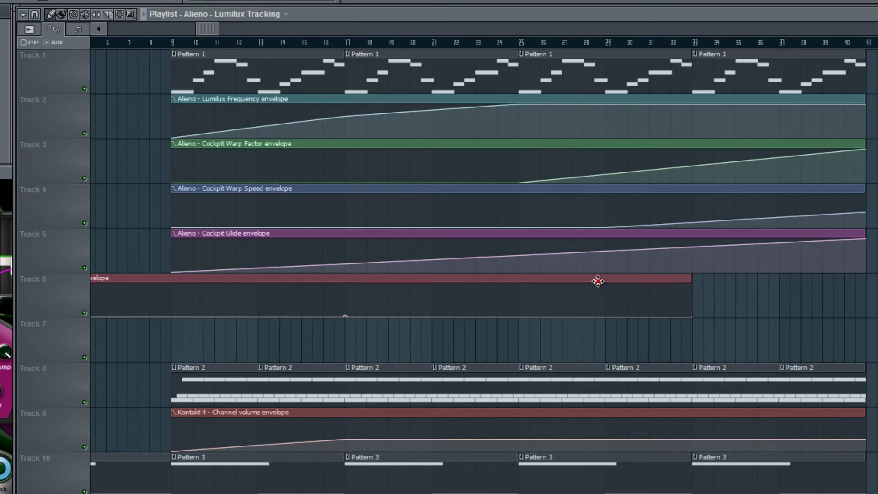
pyautogui.moveTo(598, 281); pyautogui.dragTo(772, 280)
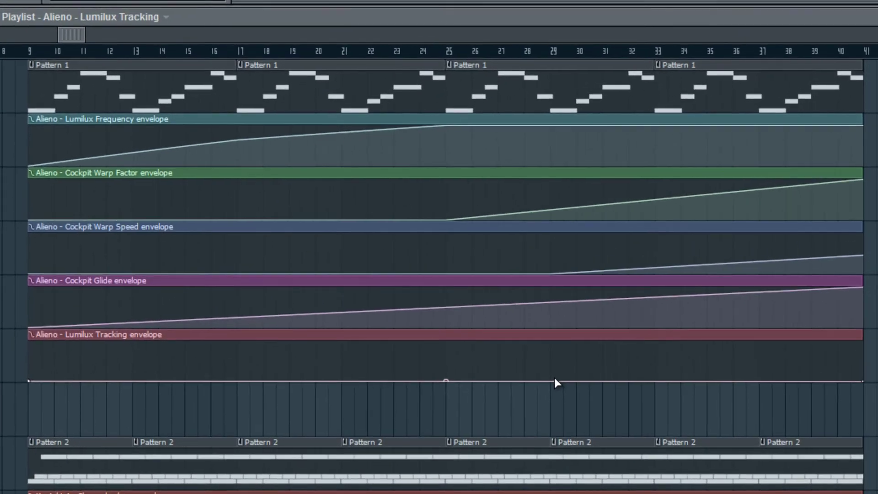
# Shape a full-height square pulse from bar 29 to 30 in the Lumilux Tracking envelope and extend the clip back to bar 41.
pyautogui.click(551, 380)
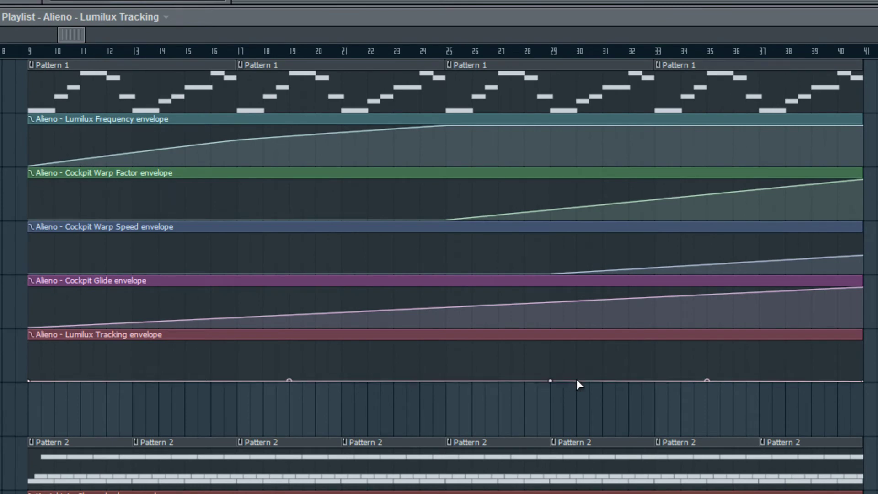
pyautogui.click(576, 380)
pyautogui.click(602, 379)
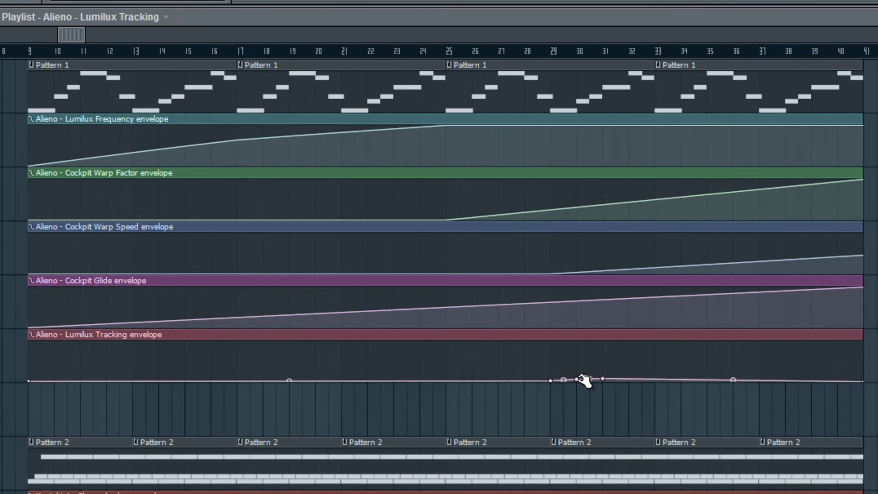
pyautogui.moveTo(582, 378); pyautogui.dragTo(553, 344)
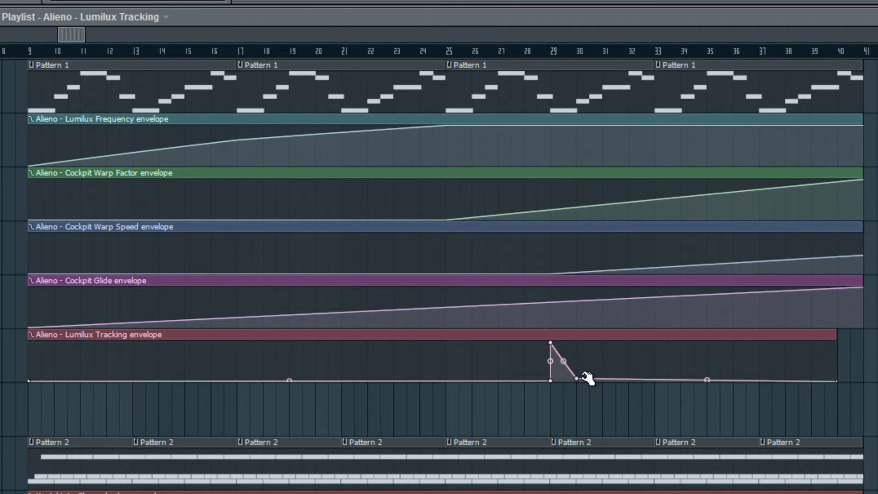
pyautogui.moveTo(583, 378); pyautogui.dragTo(584, 338)
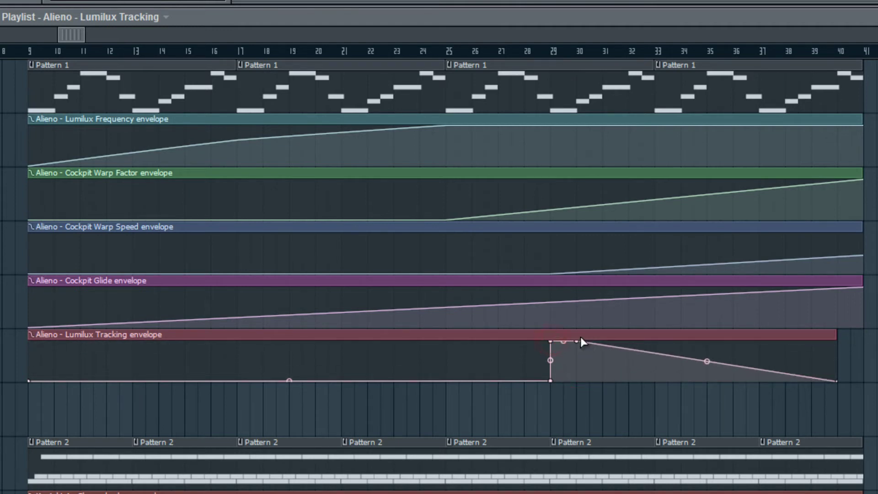
pyautogui.rightClick(604, 342)
pyautogui.moveTo(611, 347); pyautogui.dragTo(586, 383)
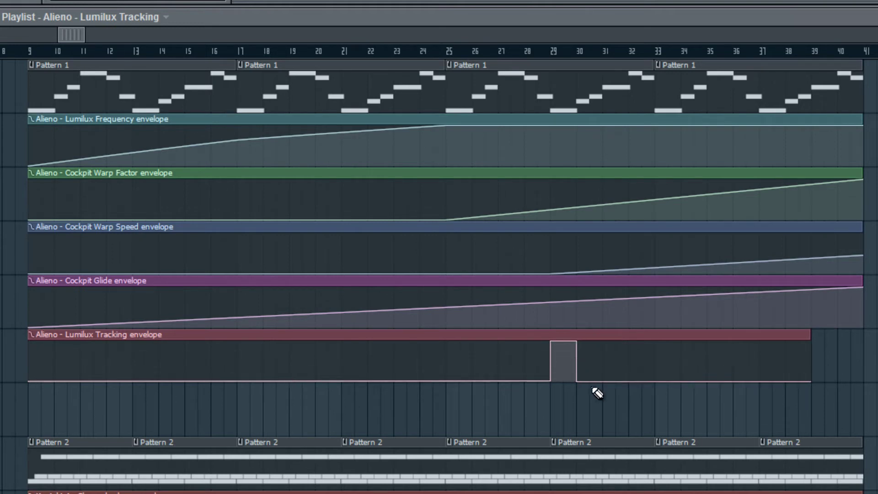
pyautogui.moveTo(806, 338); pyautogui.dragTo(862, 337)
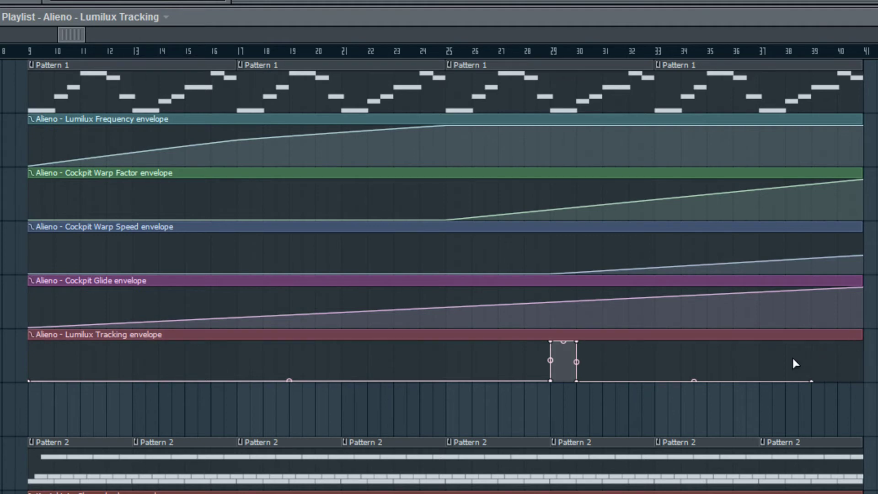
# Add a second full-height square pulse from bar 33 to 34 in the Lumilux Tracking envelope, and play from about bar 25.
pyautogui.rightClick(681, 380)
pyautogui.rightClick(719, 380)
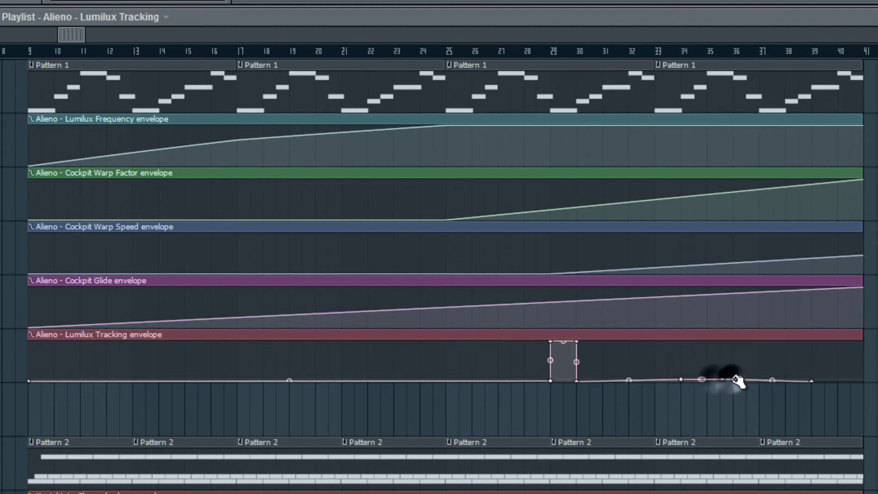
pyautogui.rightClick(733, 379)
pyautogui.moveTo(734, 380); pyautogui.dragTo(759, 379)
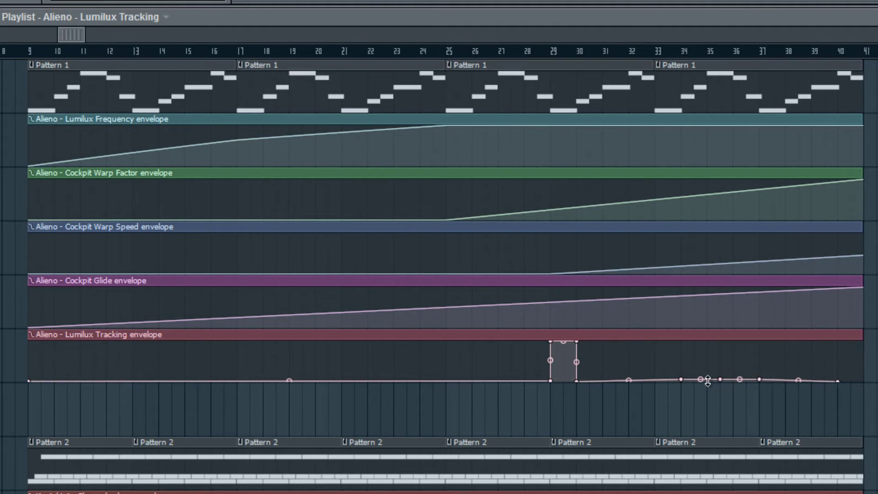
pyautogui.moveTo(720, 380); pyautogui.dragTo(684, 346)
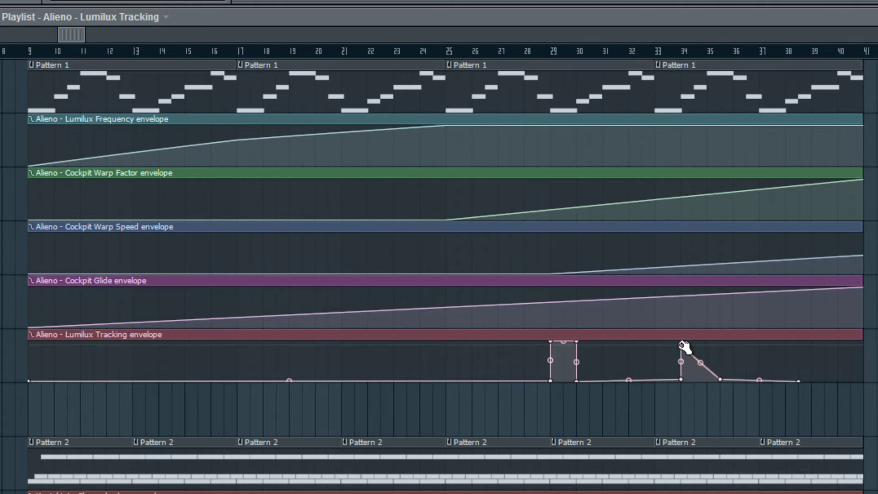
pyautogui.moveTo(681, 379); pyautogui.dragTo(682, 342)
pyautogui.click(657, 343)
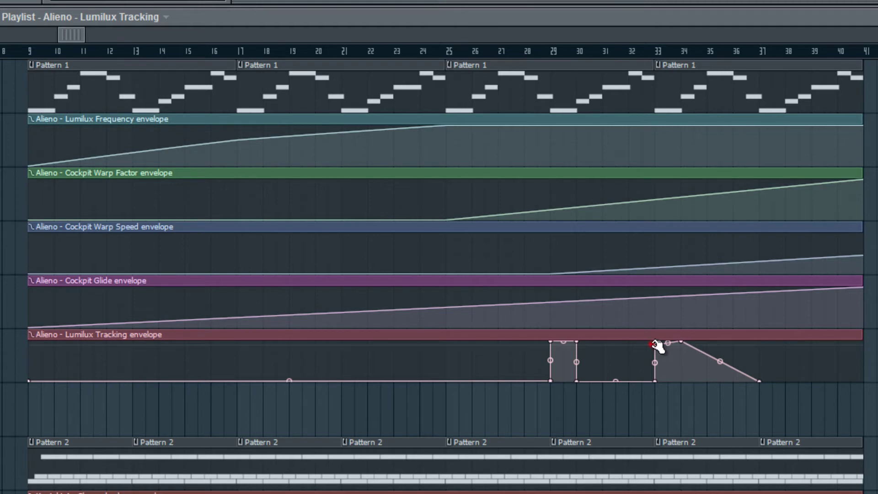
pyautogui.click(708, 355)
pyautogui.moveTo(708, 354); pyautogui.dragTo(733, 385)
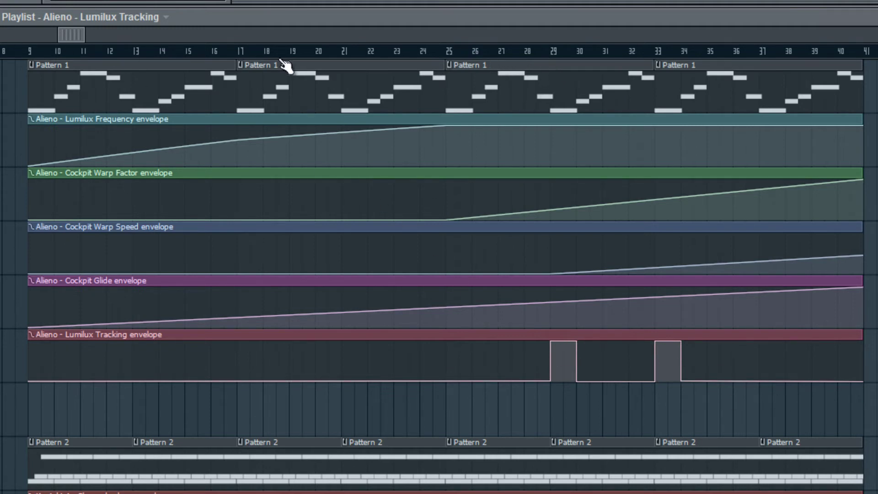
pyautogui.click(462, 50)
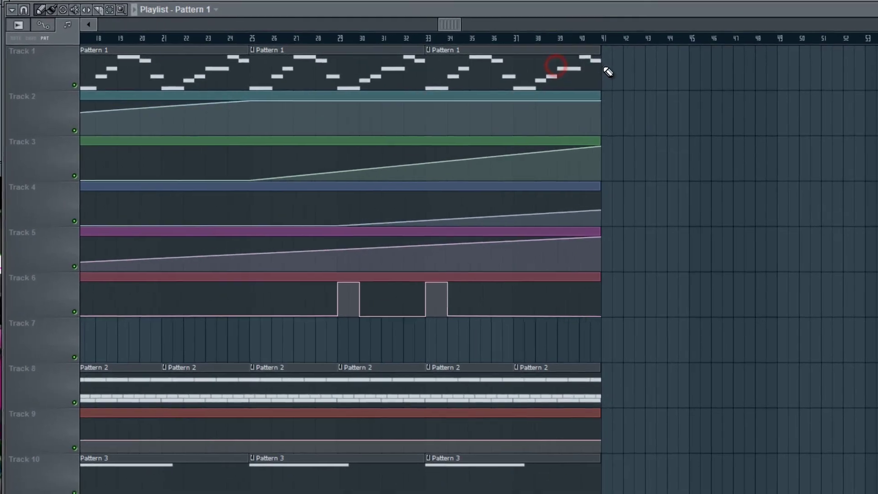
# Add Pattern 1 at bar 41 on Track 1, and extend the Lumilux Frequency clip and its level envelope line to bar 49.
pyautogui.click(663, 76)
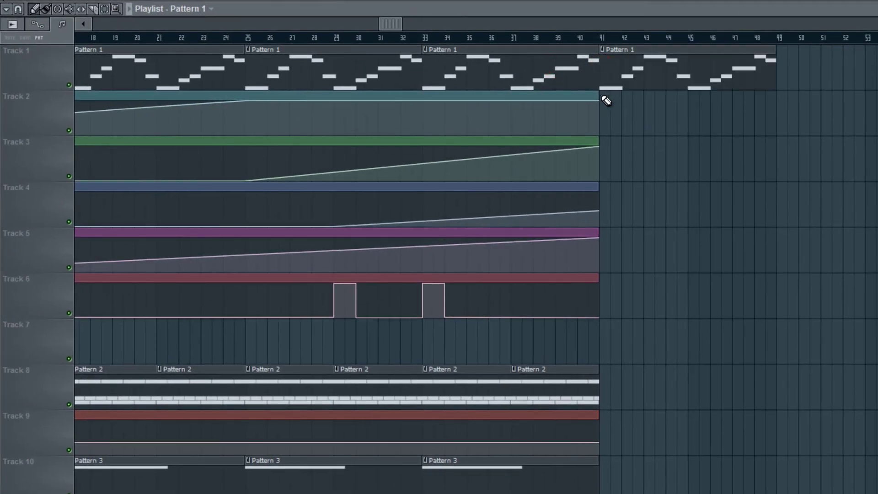
pyautogui.click(665, 101)
pyautogui.moveTo(599, 97); pyautogui.dragTo(776, 96)
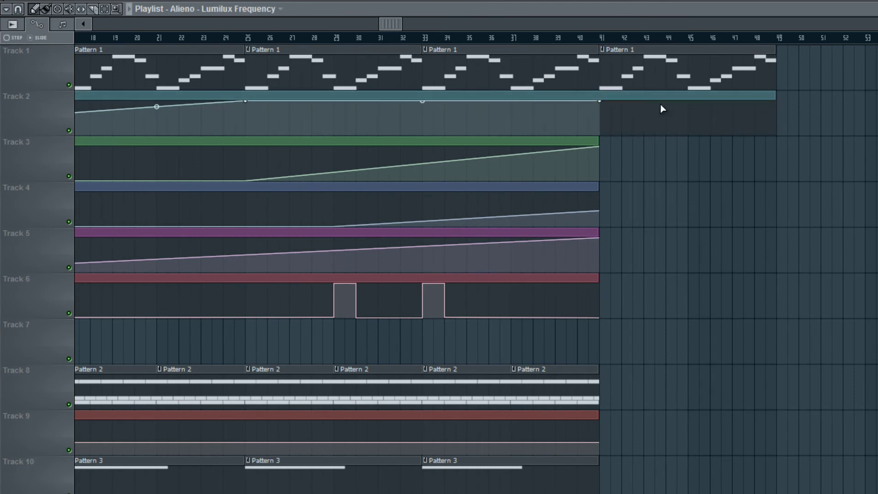
pyautogui.moveTo(600, 101); pyautogui.dragTo(777, 100)
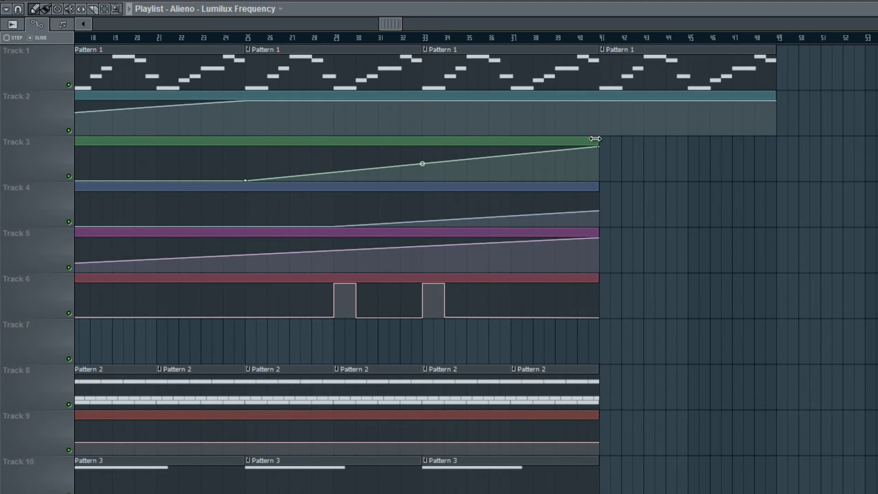
# Extend the Cockpit Warp Factor clip to bar 49 and hold its envelope at maximum from bar 41 to 49.
pyautogui.moveTo(594, 138); pyautogui.dragTo(776, 140)
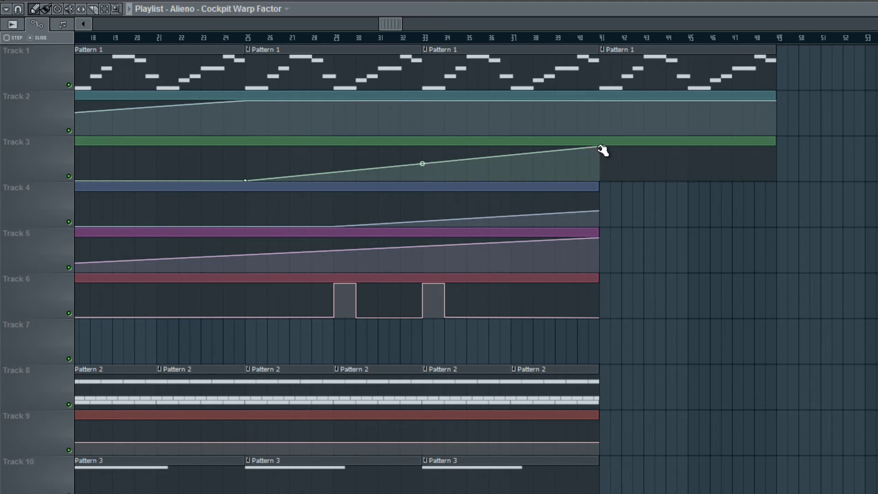
pyautogui.moveTo(595, 147); pyautogui.dragTo(776, 146)
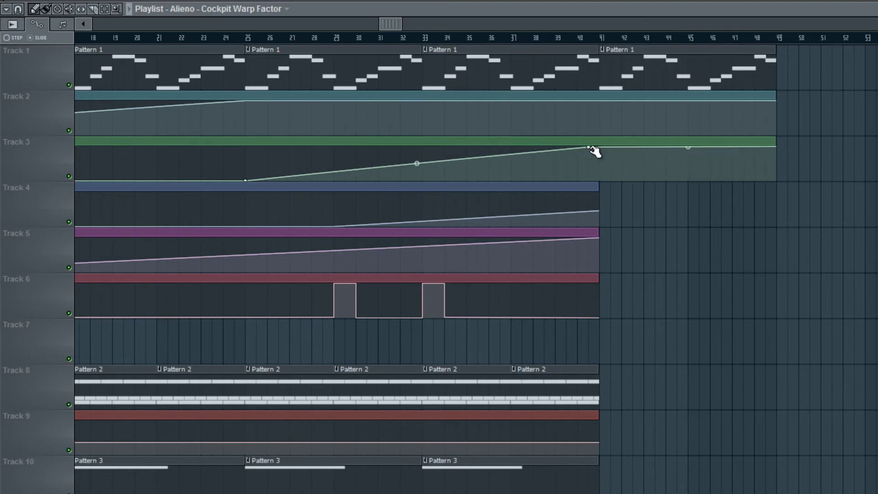
pyautogui.moveTo(592, 149); pyautogui.dragTo(602, 149)
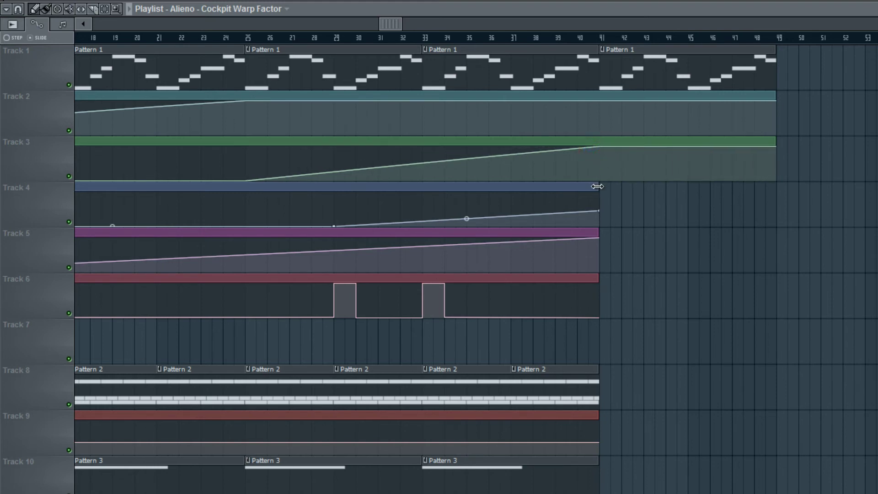
# Extend the Cockpit Warp Speed clip to bar 49 and hold its envelope nearly level from about bar 41 to 49.
pyautogui.moveTo(598, 186); pyautogui.dragTo(776, 186)
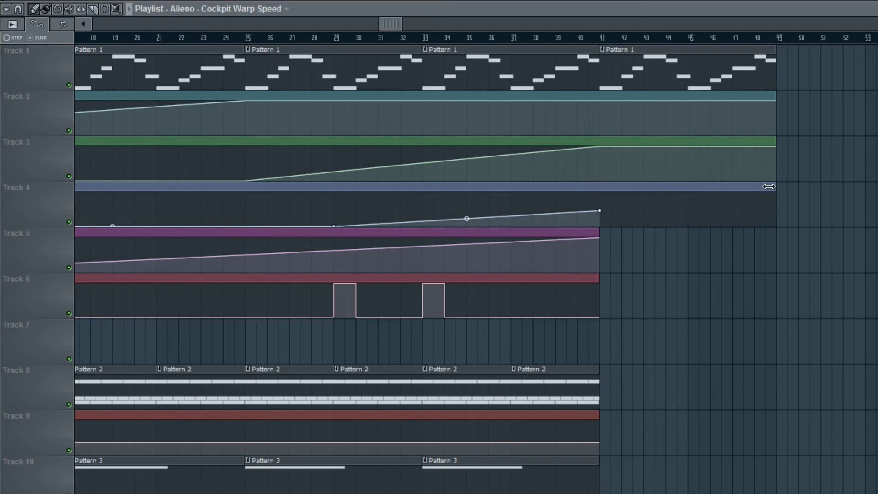
pyautogui.rightClick(601, 211)
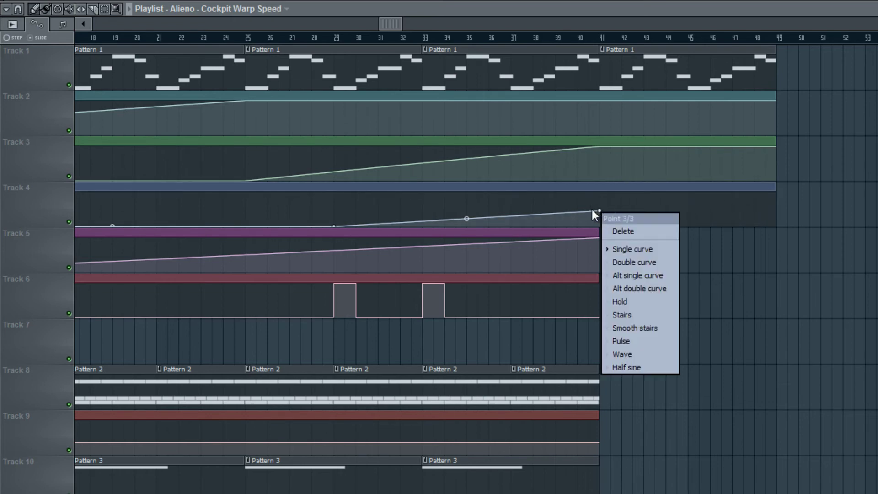
pyautogui.click(589, 209)
pyautogui.rightClick(599, 210)
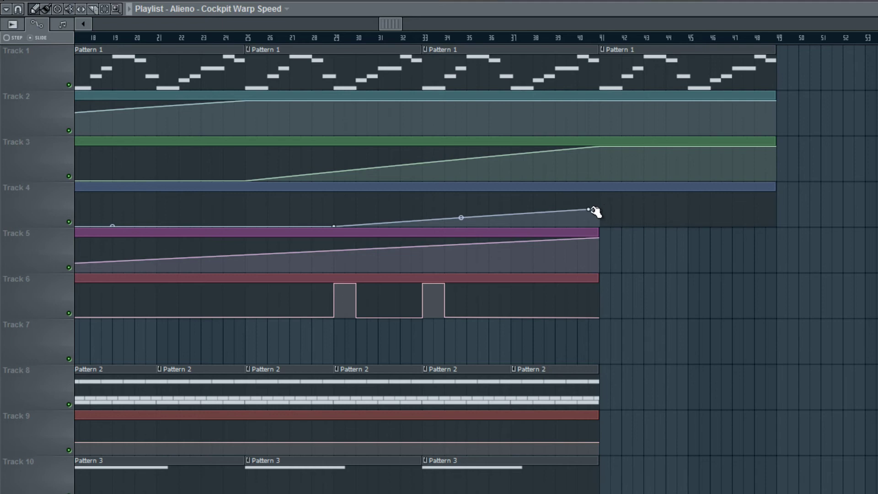
pyautogui.click(599, 210)
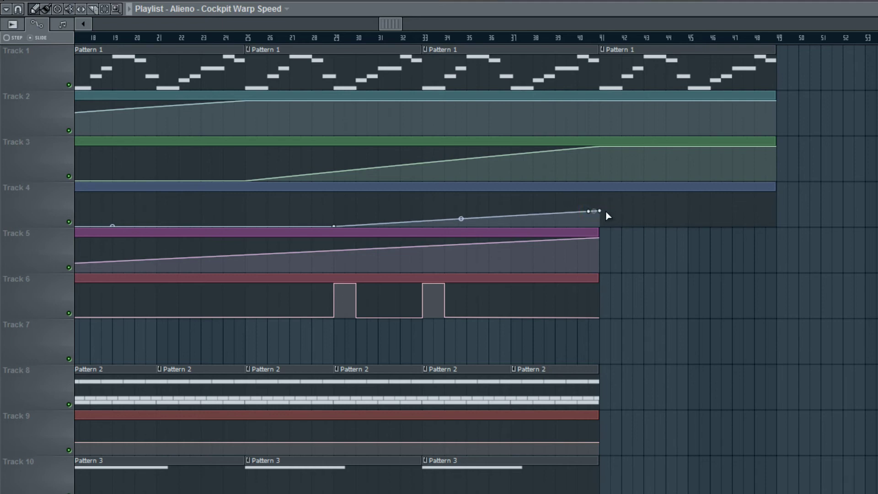
pyautogui.moveTo(599, 210); pyautogui.dragTo(782, 212)
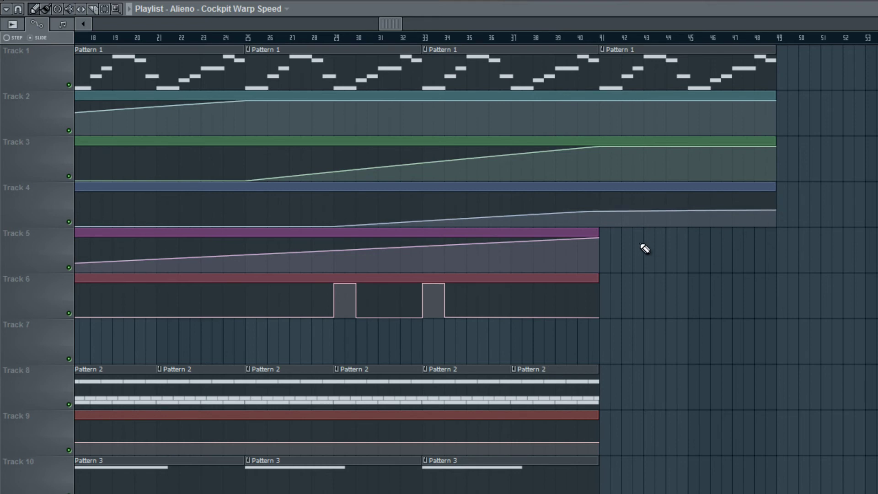
# Extend the Cockpit Glide and Lumilux Tracking clips to bar 49, carrying their envelope lines level to the new end.
pyautogui.moveTo(598, 235); pyautogui.dragTo(775, 228)
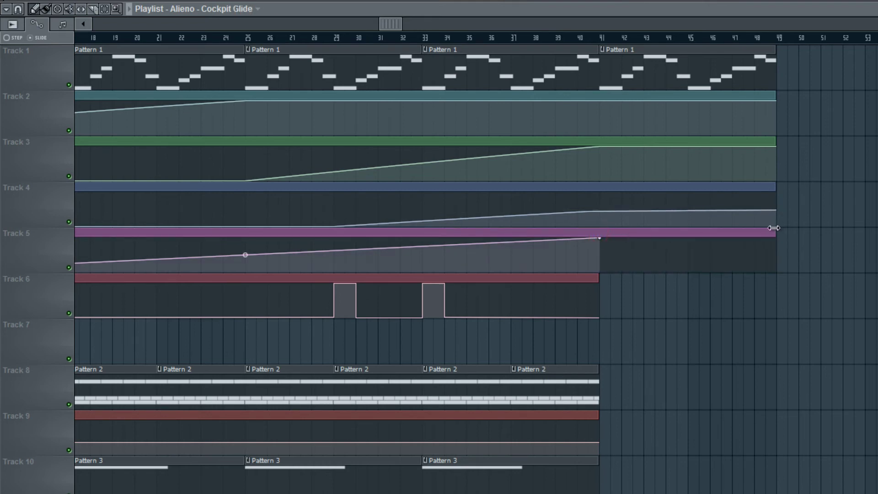
pyautogui.moveTo(597, 239); pyautogui.dragTo(776, 229)
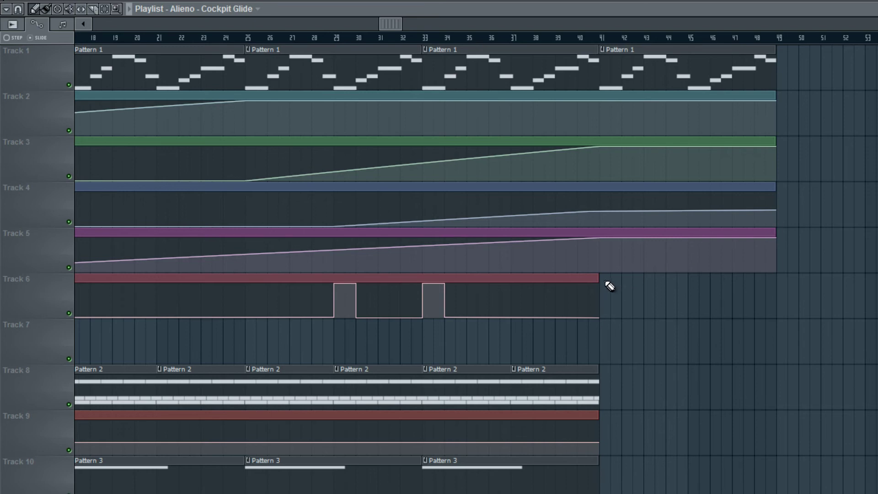
pyautogui.moveTo(600, 279); pyautogui.dragTo(767, 275)
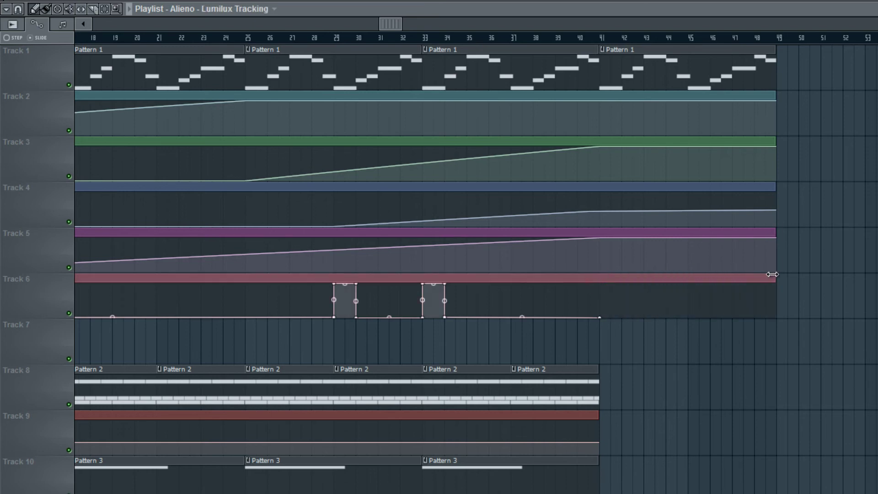
pyautogui.moveTo(599, 317); pyautogui.dragTo(777, 317)
# Add Pattern 2 clips at bars 41 and 45 on Track 8.
pyautogui.click(573, 384)
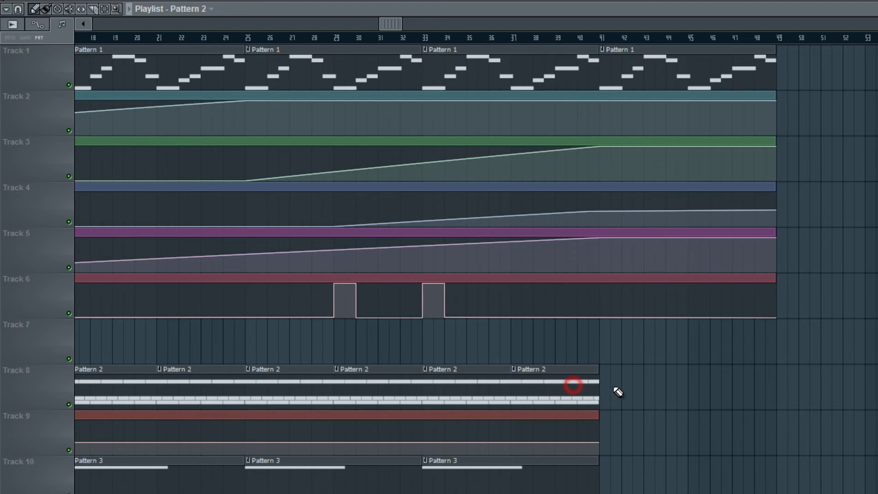
pyautogui.moveTo(599, 368); pyautogui.dragTo(629, 368)
pyautogui.click(711, 370)
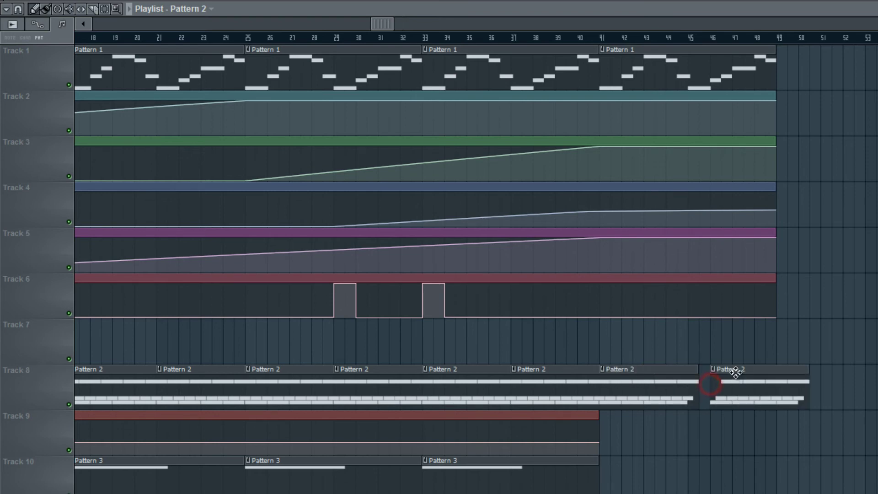
pyautogui.moveTo(735, 371); pyautogui.dragTo(710, 368)
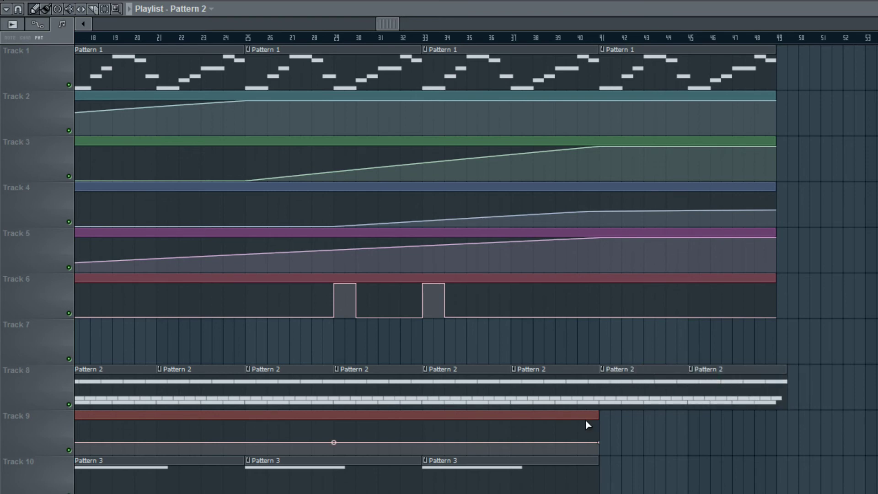
# Extend the Kontakt 4 channel volume clip and its level envelope line just past bar 49, and add Pattern 3 at bar 41 on Track 10.
pyautogui.moveTo(595, 413); pyautogui.dragTo(786, 413)
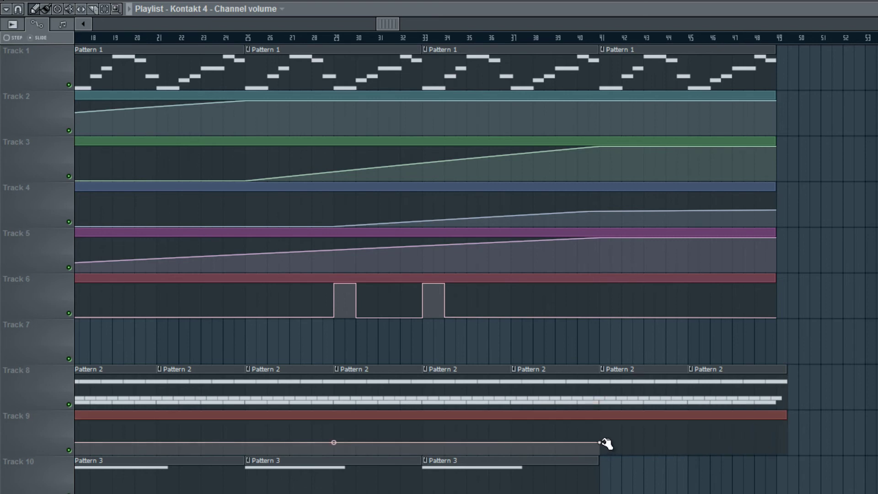
pyautogui.moveTo(604, 441); pyautogui.dragTo(791, 443)
pyautogui.click(555, 476)
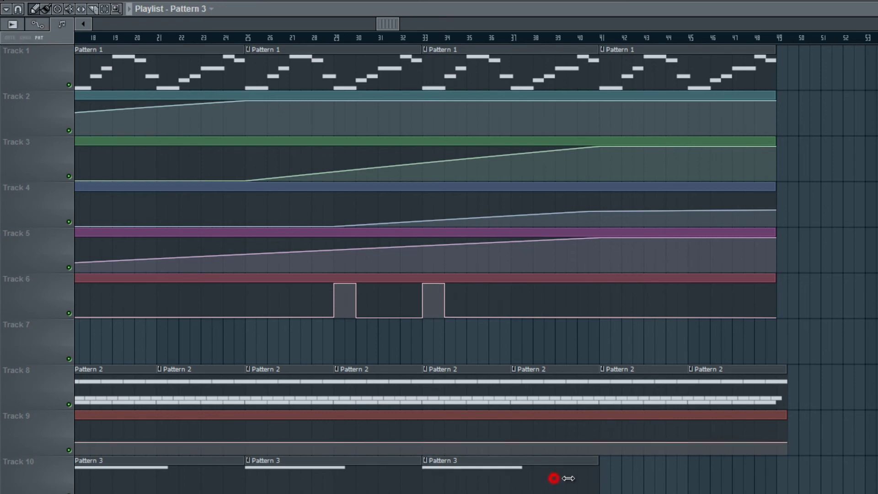
pyautogui.click(600, 478)
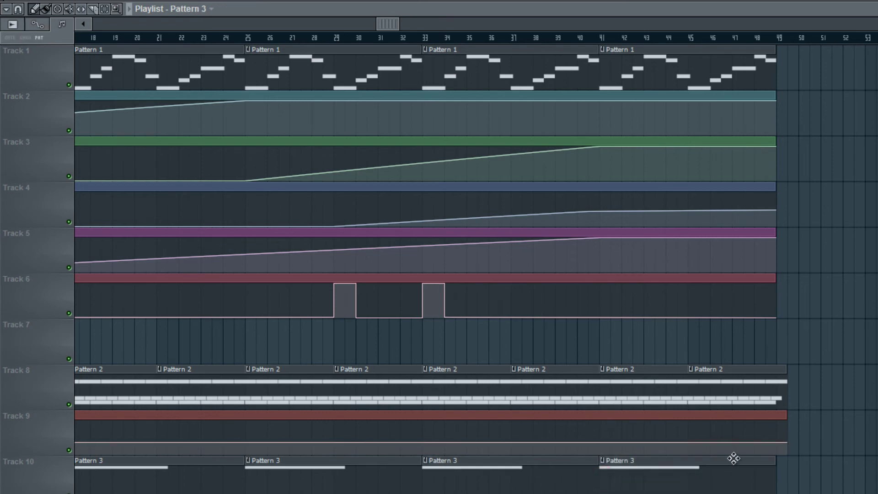
# Trim the last Pattern 2 clip and the Kontakt 4 channel volume clip and envelope back to bar 49.
pyautogui.moveTo(787, 376); pyautogui.dragTo(777, 376)
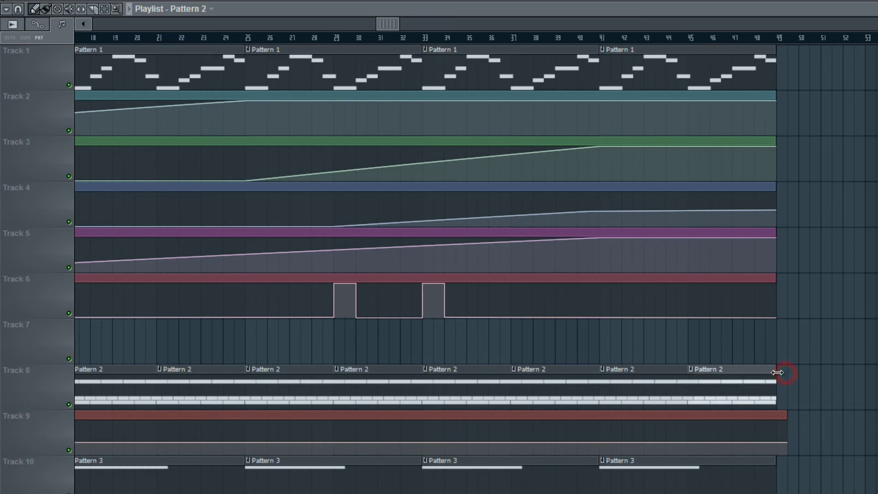
pyautogui.moveTo(789, 443); pyautogui.dragTo(785, 442)
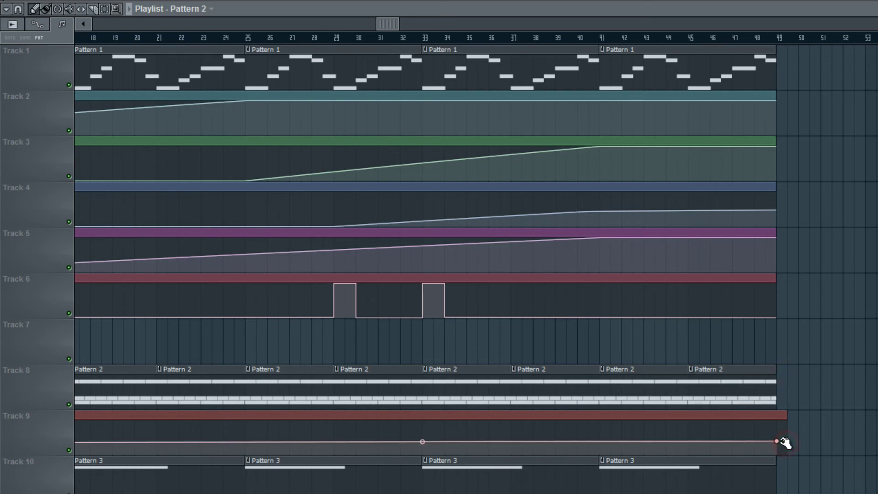
pyautogui.click(784, 414)
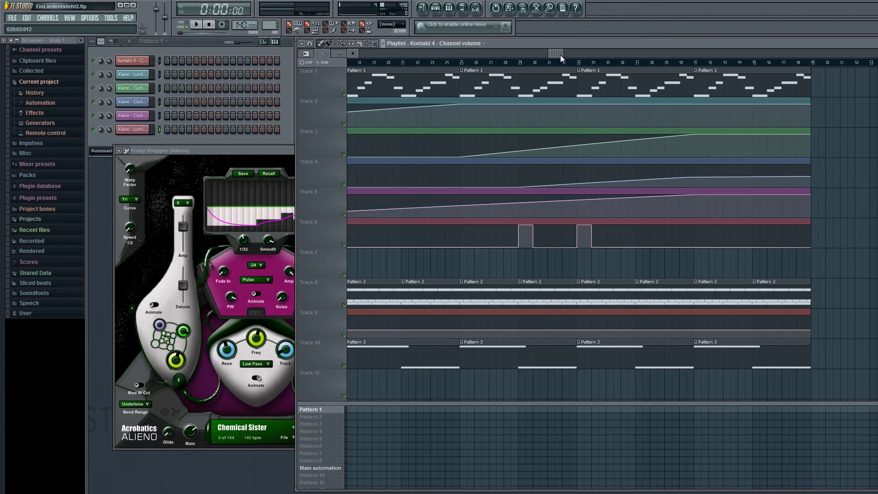
# Adjust Alieno's filter resonance to 37 and create an automation clip for its Lumilux Resonance parameter.
pyautogui.moveTo(560, 55); pyautogui.dragTo(401, 51)
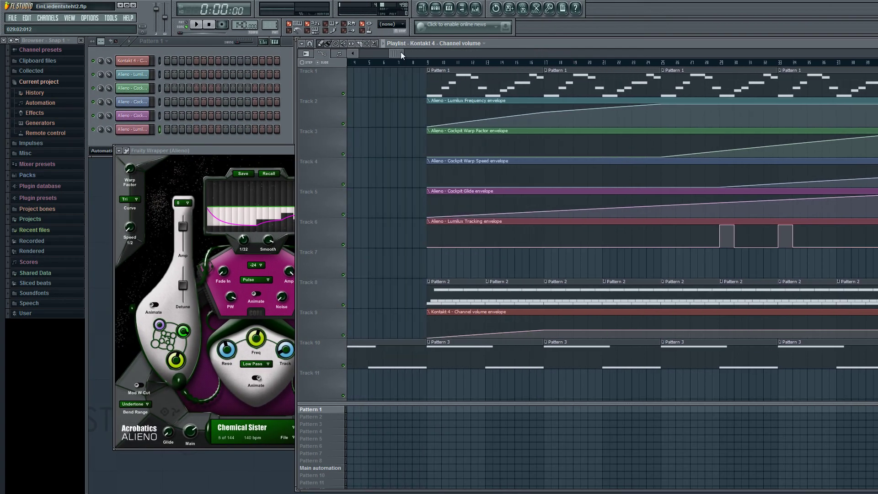
pyautogui.click(300, 79)
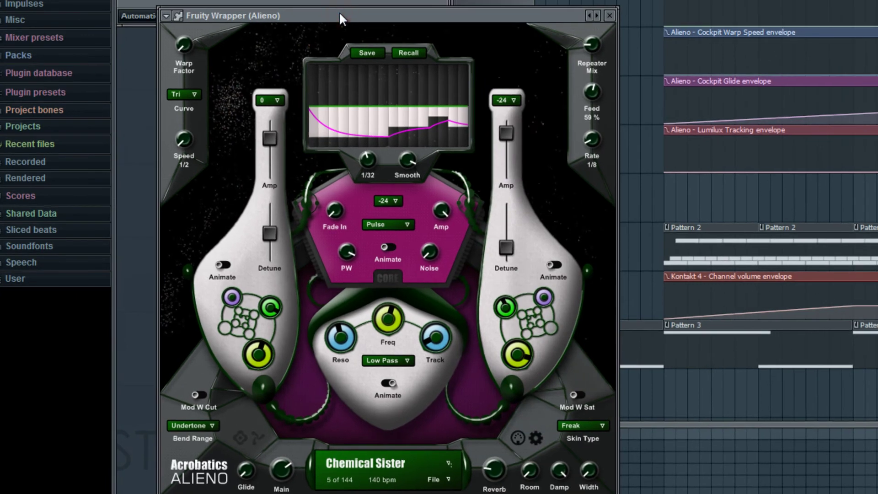
pyautogui.click(344, 344)
pyautogui.moveTo(346, 348); pyautogui.dragTo(302, 285)
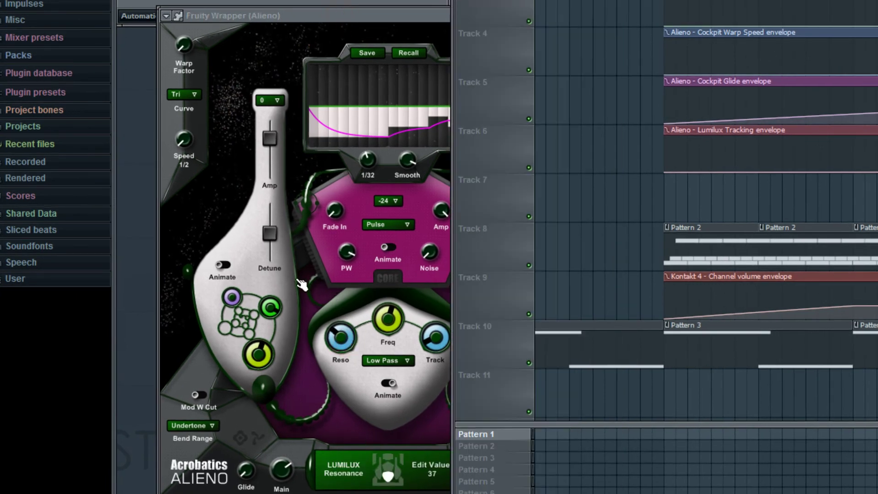
pyautogui.click(166, 15)
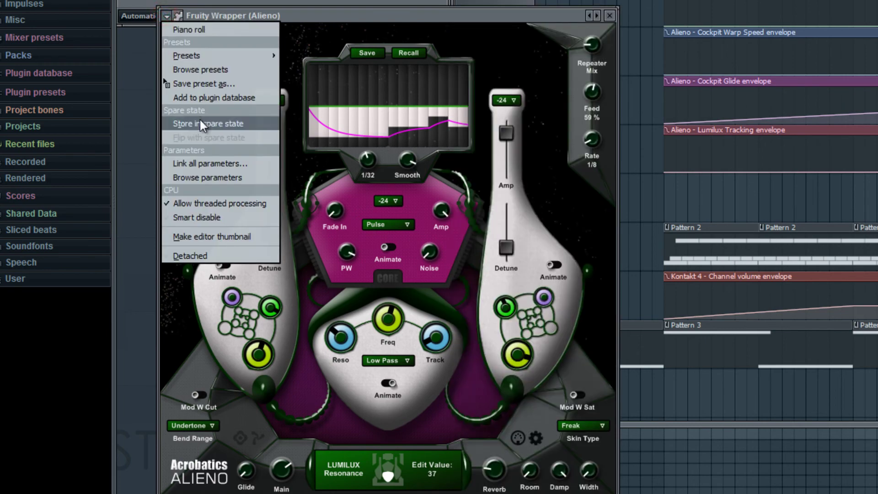
pyautogui.click(218, 178)
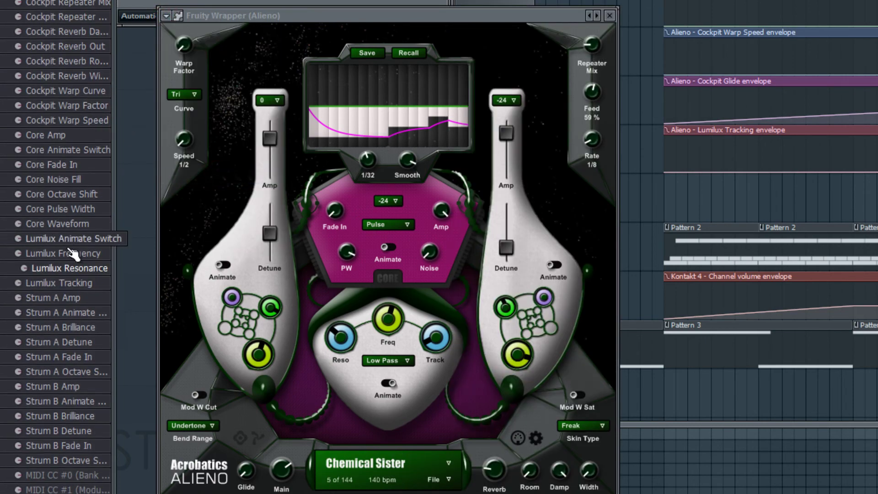
pyautogui.rightClick(71, 268)
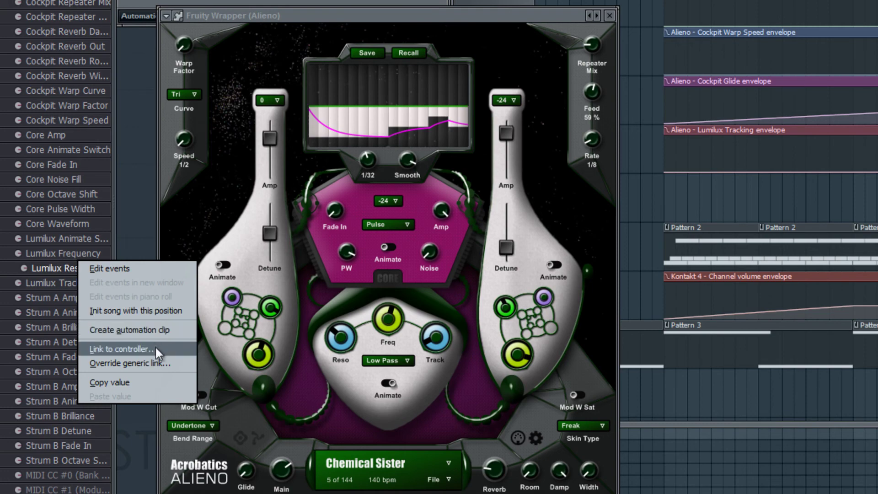
pyautogui.click(154, 331)
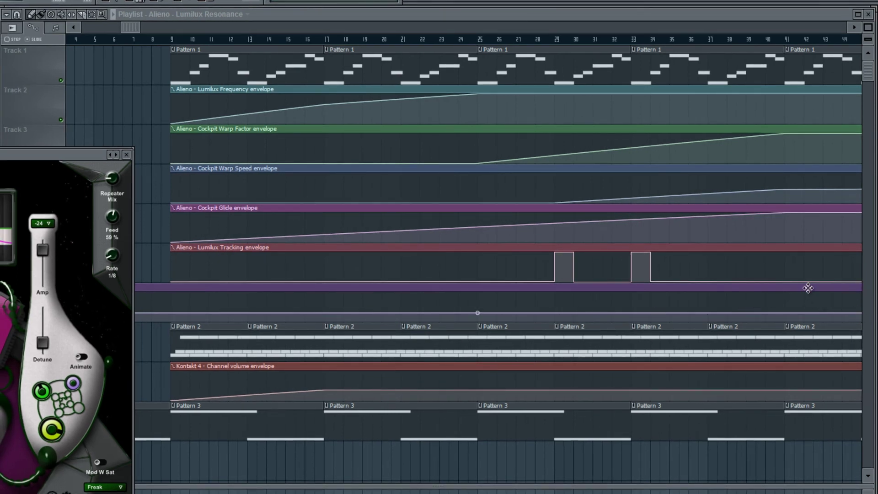
# Close the Alieno window, then shorten and shift the Lumilux Resonance clip on Track 7 to span bars 9 to 49.
pyautogui.click(126, 154)
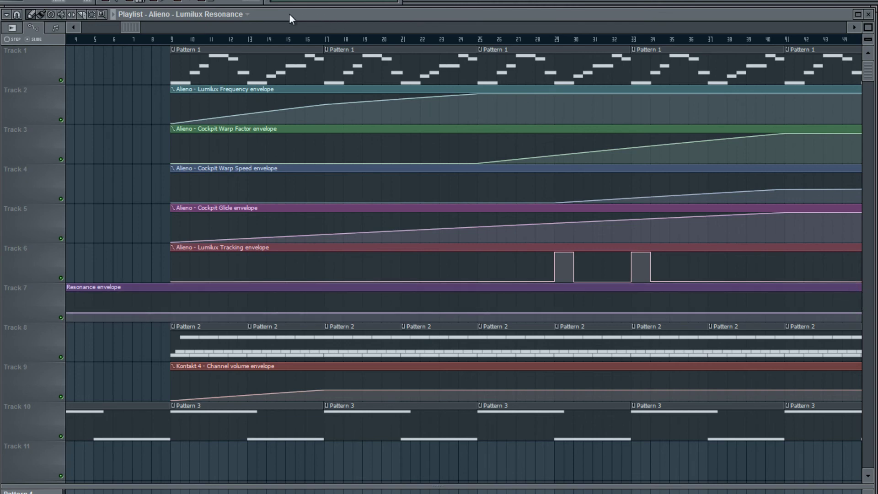
pyautogui.moveTo(123, 28); pyautogui.dragTo(267, 28)
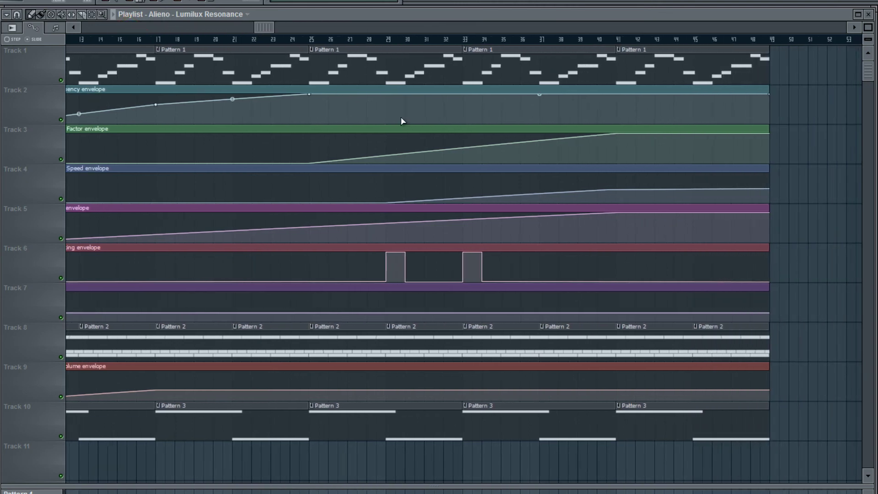
pyautogui.moveTo(768, 286); pyautogui.dragTo(612, 286)
pyautogui.moveTo(472, 288)
pyautogui.mouseDown()
pyautogui.moveTo(641, 291)
pyautogui.moveTo(629, 291)
pyautogui.mouseUp()
pyautogui.moveTo(257, 27); pyautogui.dragTo(185, 28)
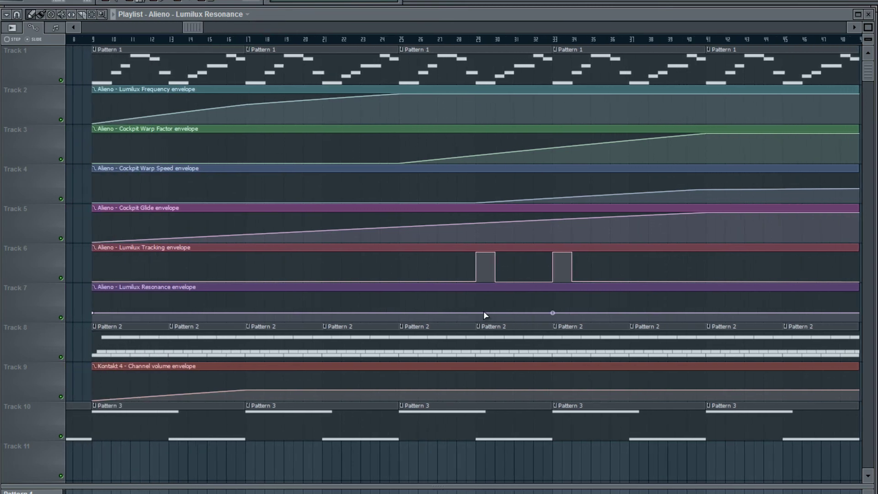
# Shape a full-height square pulse from bar 31 to 32 in the Lumilux Resonance envelope.
pyautogui.rightClick(517, 312)
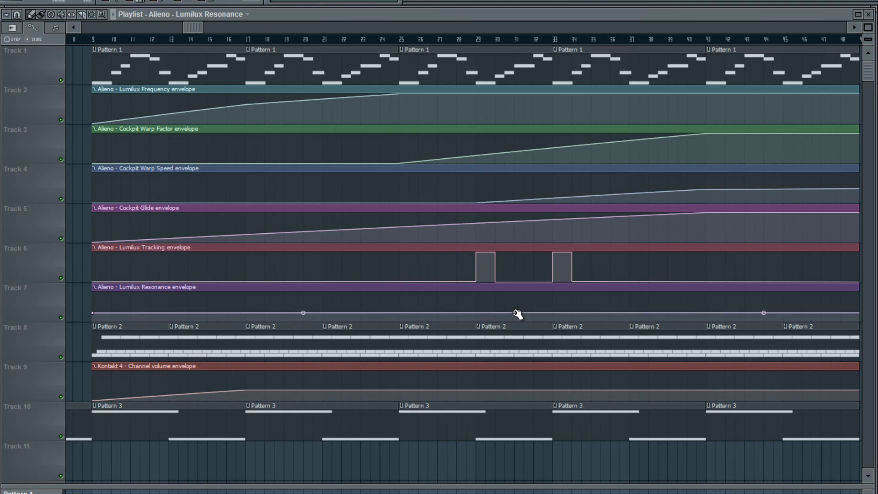
pyautogui.rightClick(533, 313)
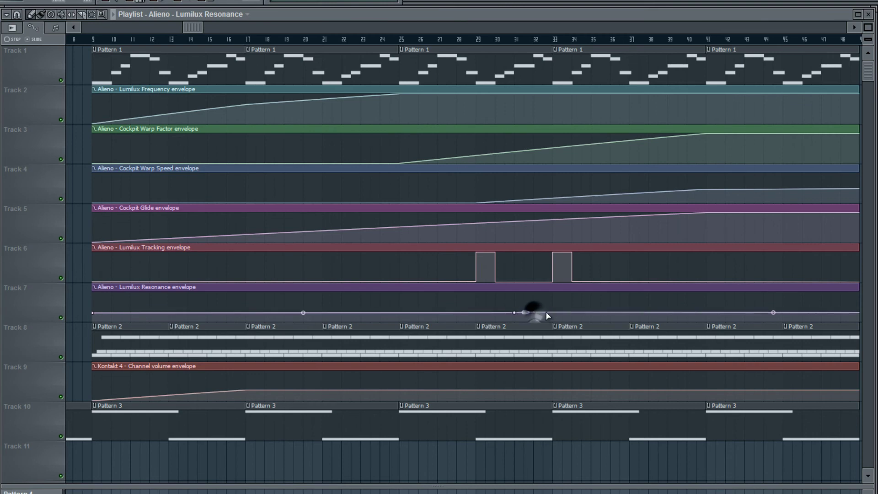
pyautogui.rightClick(543, 313)
pyautogui.rightClick(555, 313)
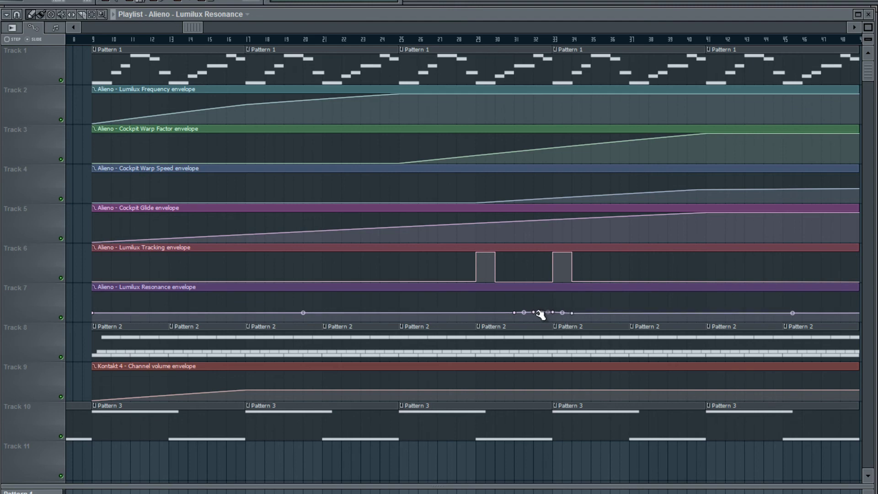
pyautogui.moveTo(534, 313); pyautogui.dragTo(517, 293)
pyautogui.moveTo(538, 313)
pyautogui.mouseDown()
pyautogui.moveTo(513, 298)
pyautogui.moveTo(526, 305)
pyautogui.moveTo(539, 294)
pyautogui.moveTo(547, 308)
pyautogui.moveTo(539, 313)
pyautogui.mouseUp()
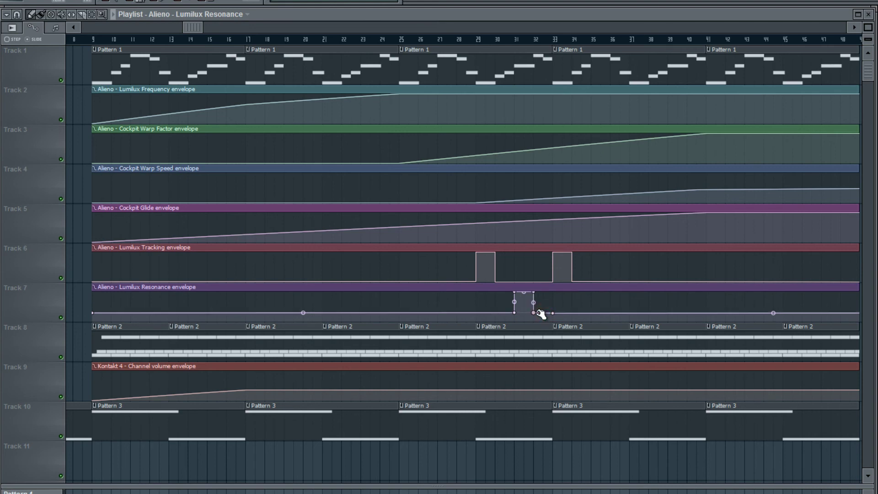
# Play the song from about bar 28 to check the resonance pulse, and show the whole arrangement from bar 1 to 49.
pyautogui.click(456, 40)
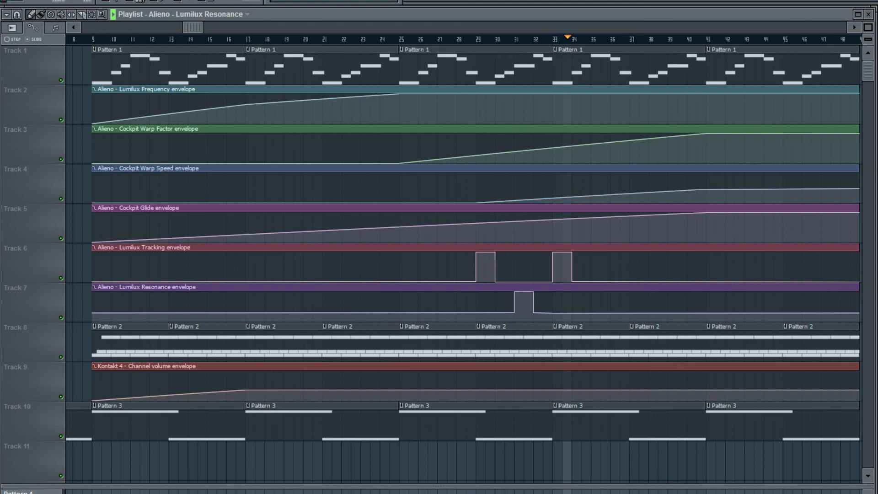
pyautogui.press('space')
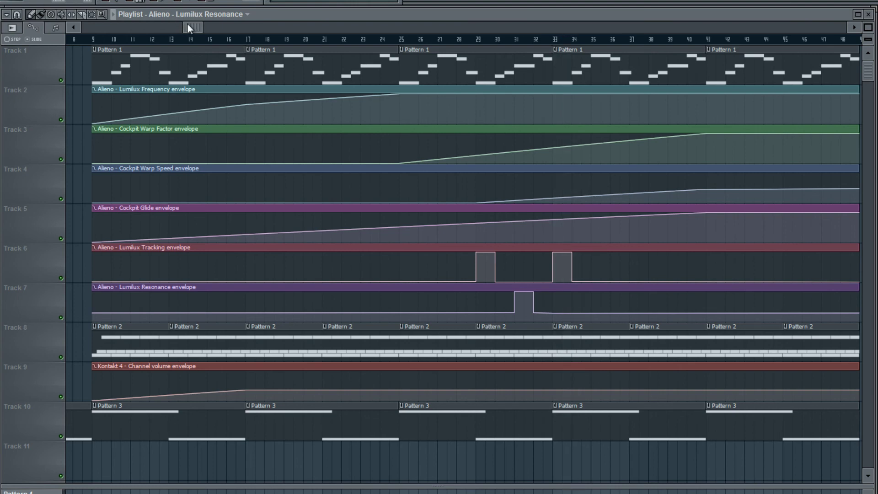
pyautogui.moveTo(187, 27); pyautogui.dragTo(66, 26)
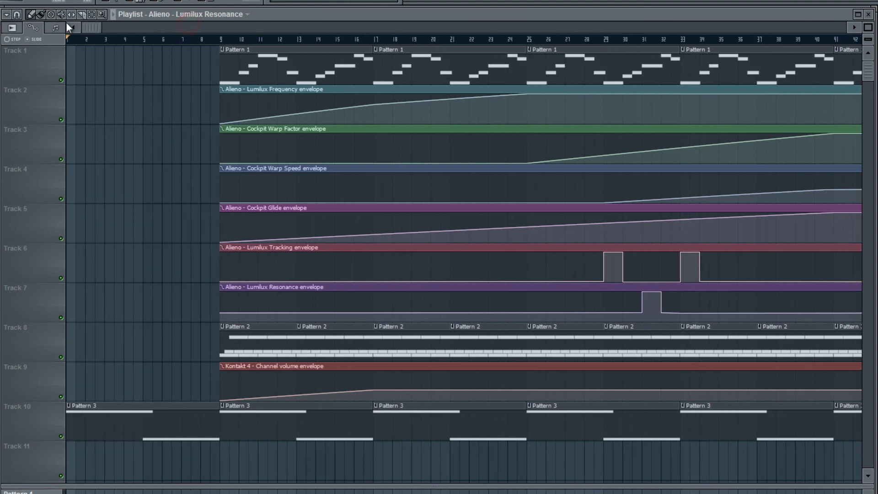
pyautogui.click(103, 14)
pyautogui.rightClick(157, 186)
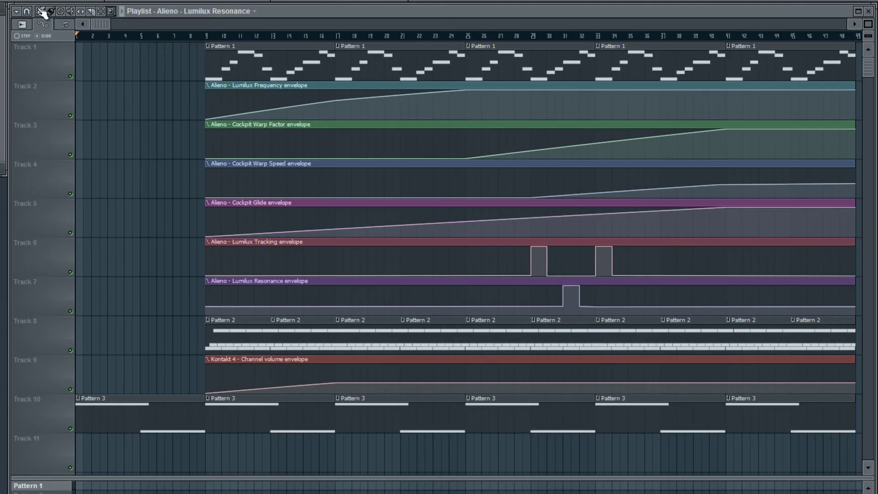
# Play the song from about bar 8 and shape a full-height square pulse from bar 35 to 36 in the Lumilux Resonance envelope.
pyautogui.click(197, 35)
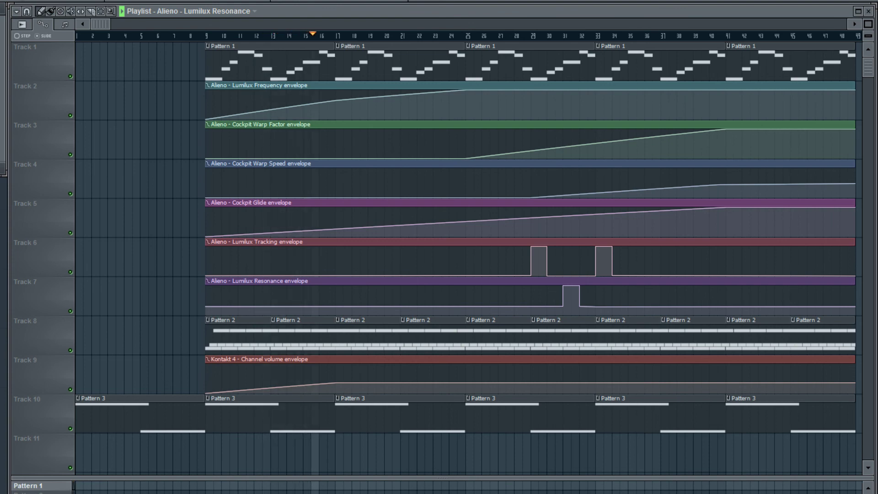
pyautogui.rightClick(628, 306)
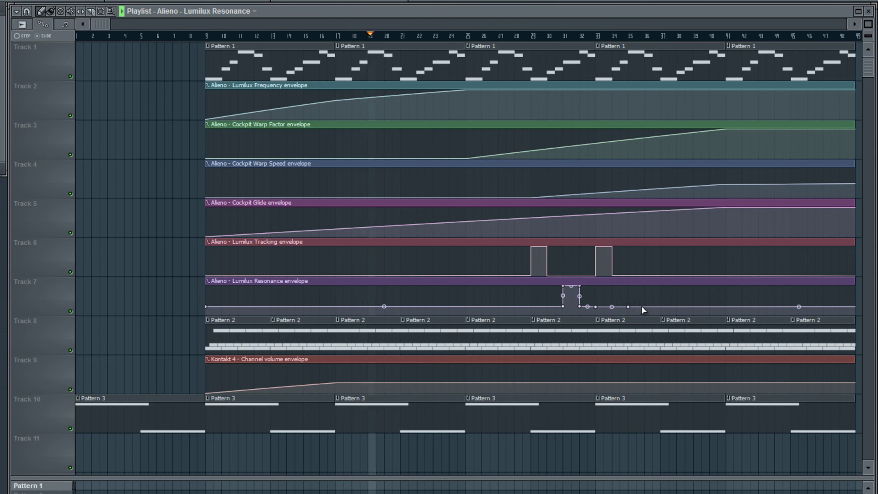
pyautogui.rightClick(644, 306)
pyautogui.rightClick(669, 307)
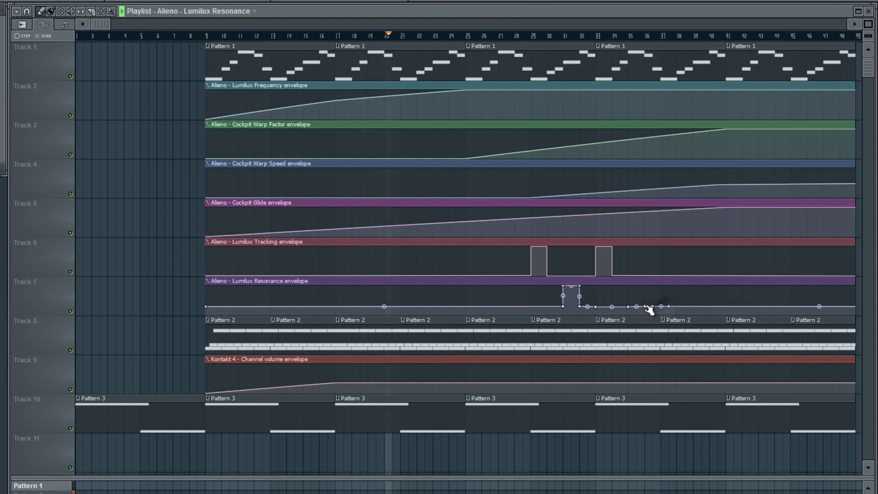
pyautogui.moveTo(646, 307)
pyautogui.mouseDown()
pyautogui.moveTo(628, 286)
pyautogui.moveTo(636, 299)
pyautogui.moveTo(650, 287)
pyautogui.moveTo(651, 308)
pyautogui.mouseUp()
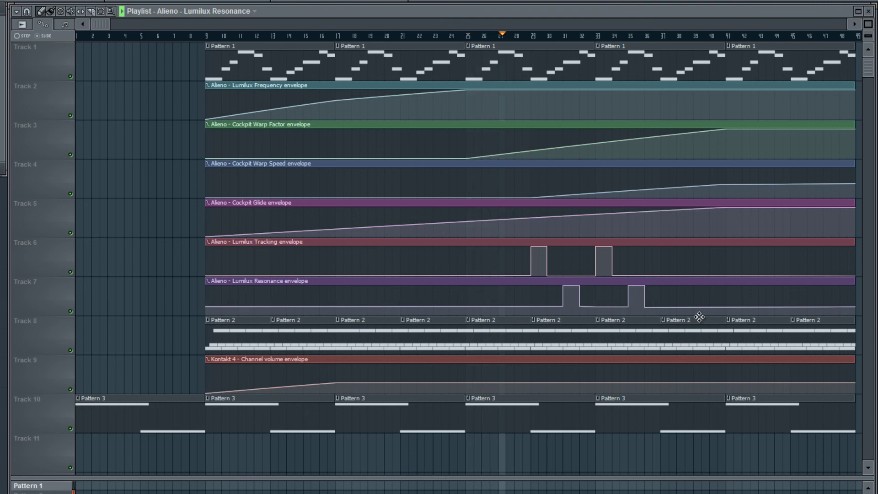
# Shape a full-height square pulse from bar 37 to 38 in the Lumilux Tracking envelope.
pyautogui.click(664, 275)
pyautogui.rightClick(672, 274)
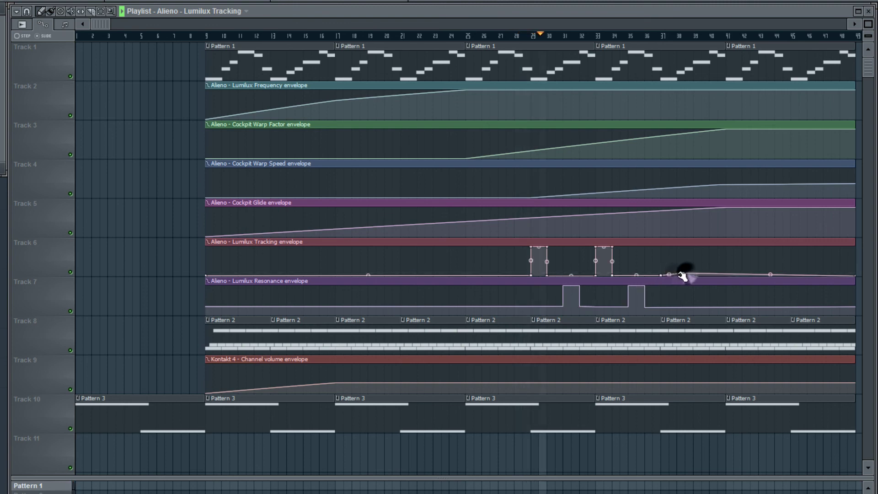
pyautogui.moveTo(677, 274)
pyautogui.mouseDown()
pyautogui.moveTo(663, 249)
pyautogui.moveTo(674, 257)
pyautogui.moveTo(691, 249)
pyautogui.moveTo(683, 276)
pyautogui.mouseUp()
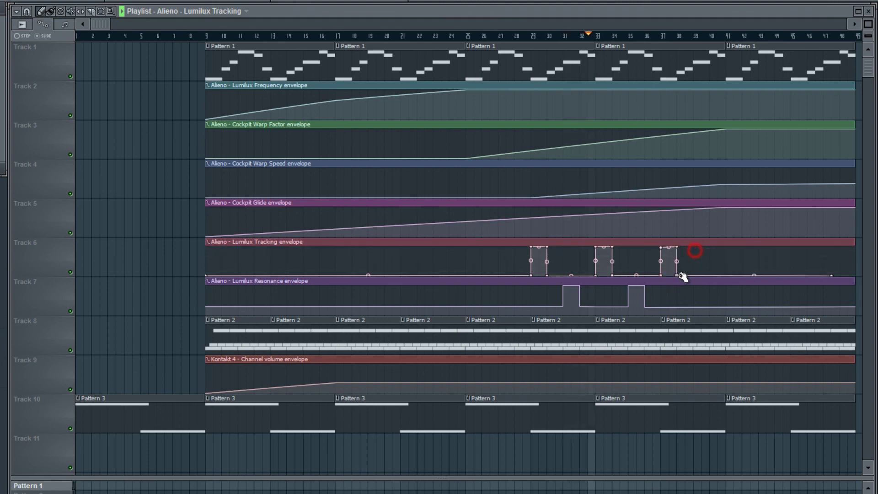
pyautogui.click(659, 248)
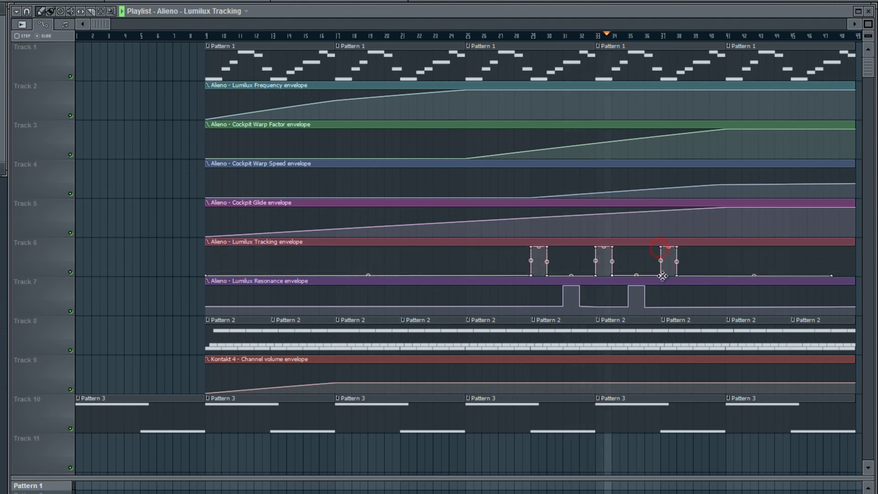
# Shape a full-height pulse from bar 37 to 38 in the Lumilux Resonance envelope and move the Lumilux Tracking envelope's end point to bar 49.
pyautogui.click(661, 306)
pyautogui.moveTo(667, 306)
pyautogui.mouseDown()
pyautogui.moveTo(673, 306)
pyautogui.moveTo(663, 290)
pyautogui.moveTo(673, 299)
pyautogui.mouseUp()
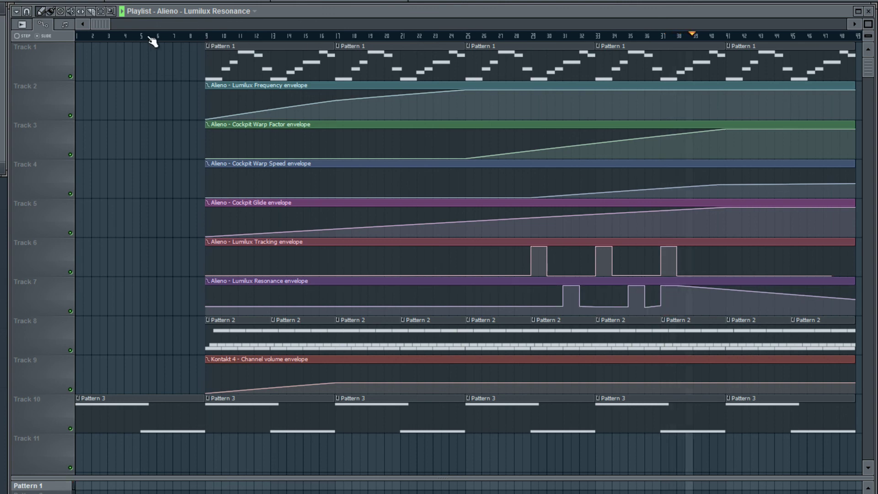
pyautogui.moveTo(101, 26); pyautogui.dragTo(155, 26)
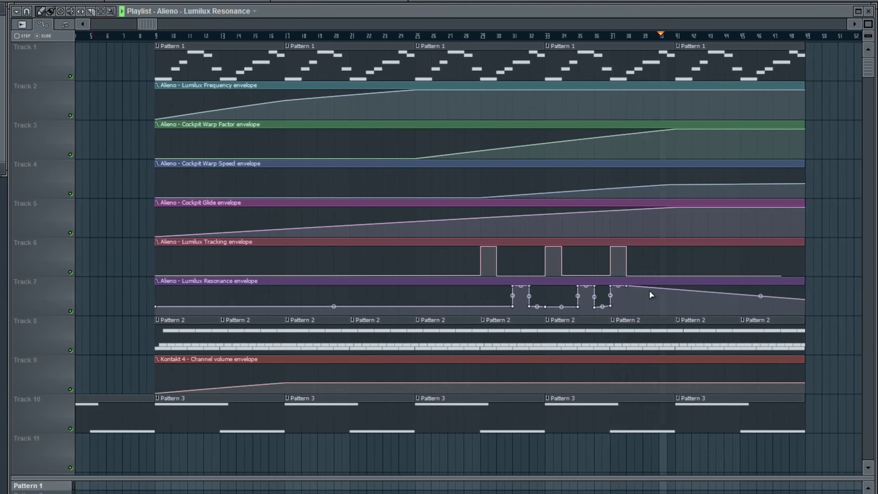
pyautogui.moveTo(647, 287); pyautogui.dragTo(633, 308)
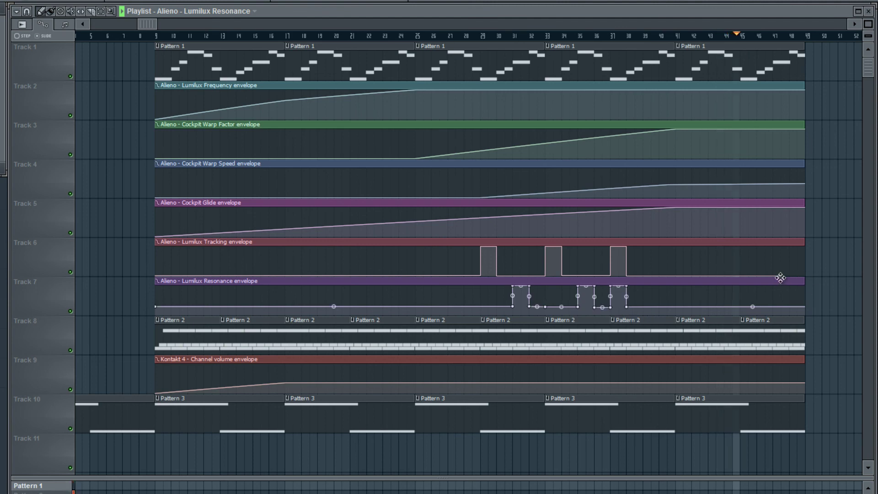
pyautogui.moveTo(787, 276)
pyautogui.moveTo(781, 276); pyautogui.dragTo(799, 275)
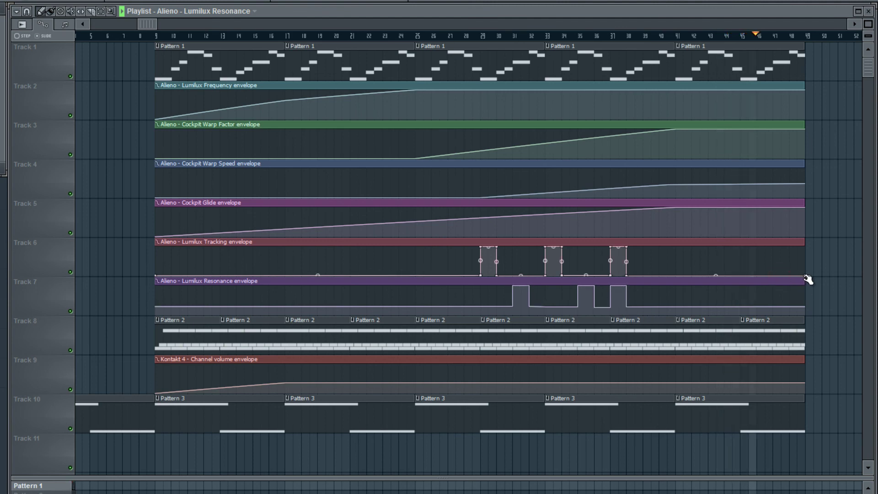
# Stop playback and switch the channel list from automation clips to all channels.
pyautogui.moveTo(784, 307)
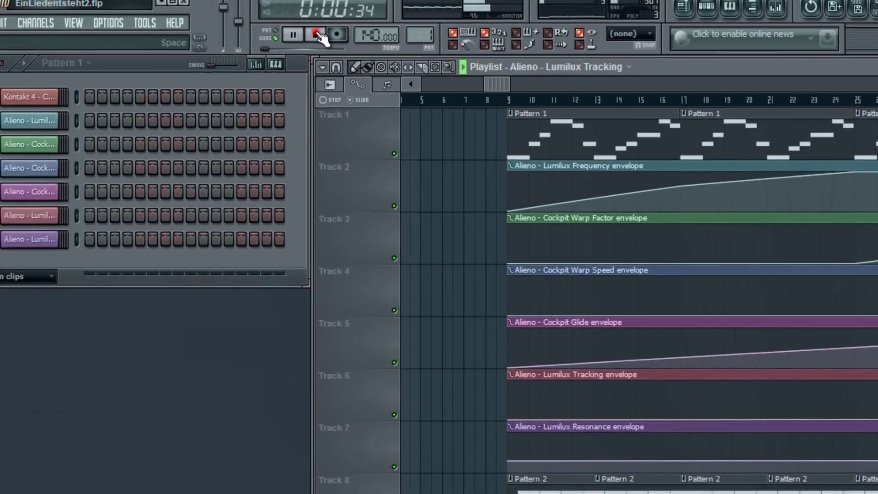
pyautogui.click(317, 34)
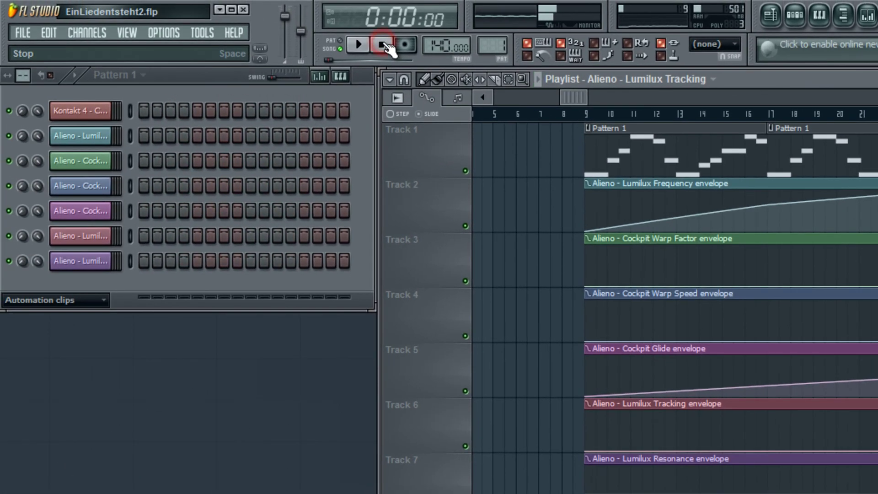
pyautogui.click(104, 299)
pyautogui.click(87, 315)
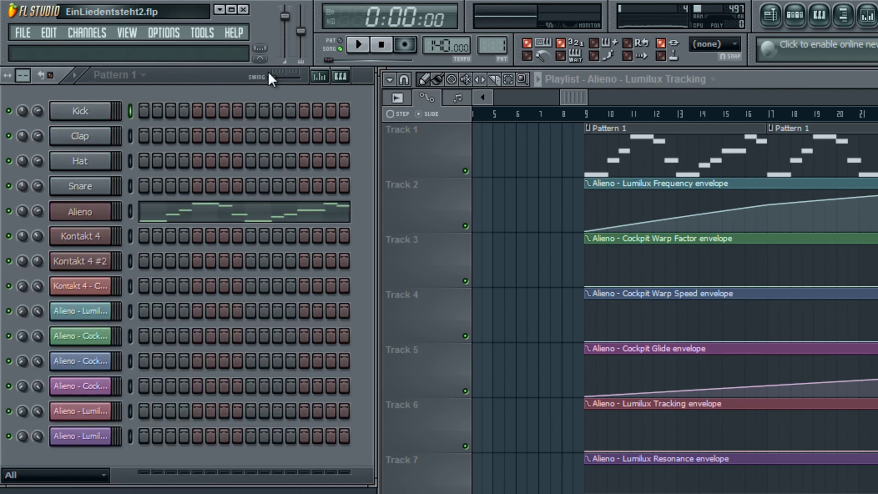
# Save the project under the new name EinLiedentsteht3 in the Basic with limiter folder.
pyautogui.click(19, 31)
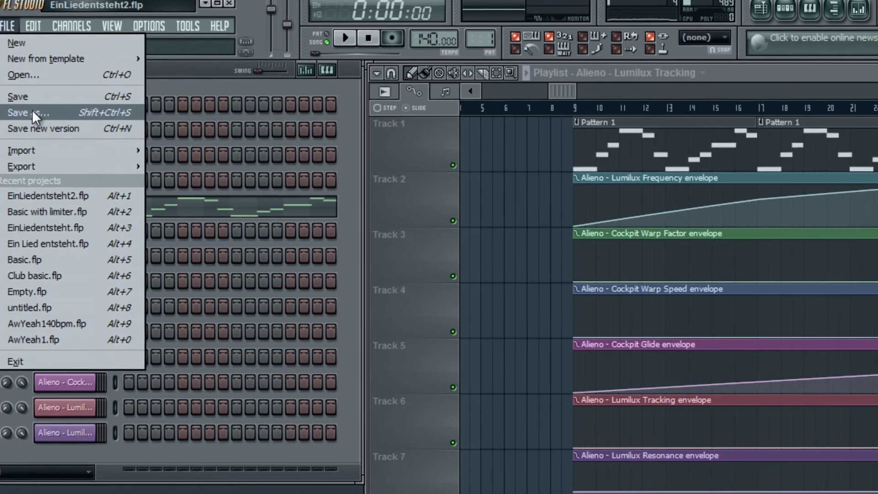
pyautogui.click(44, 117)
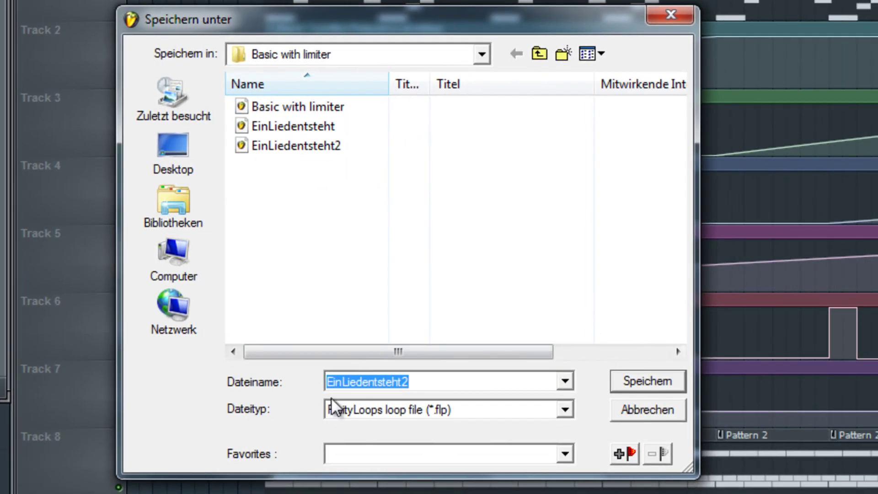
pyautogui.click(422, 383)
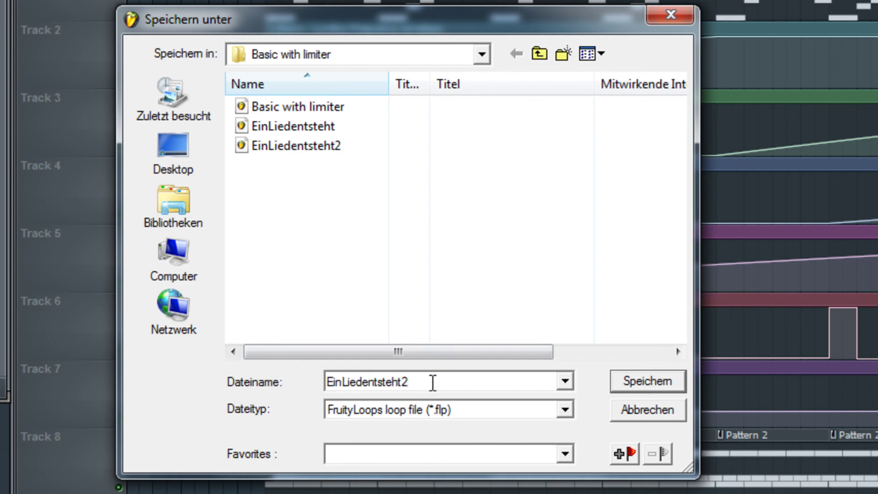
pyautogui.press('BackSpace')
pyautogui.write('3')
pyautogui.click(642, 378)
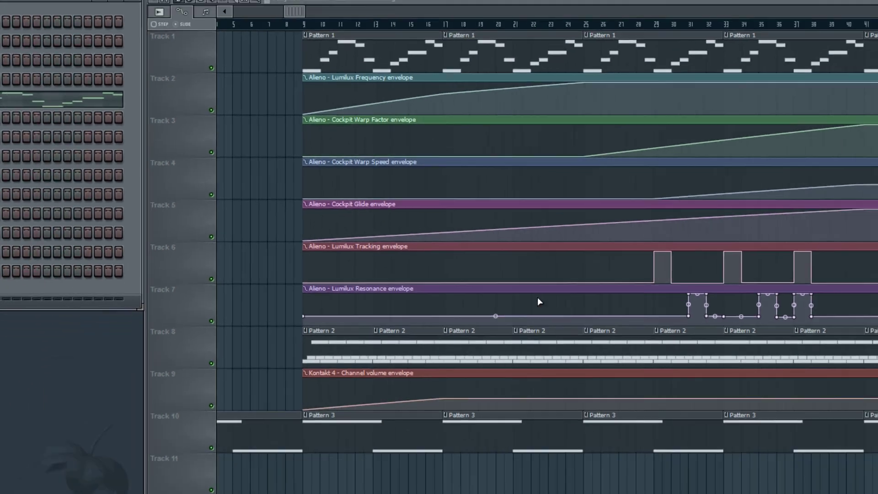